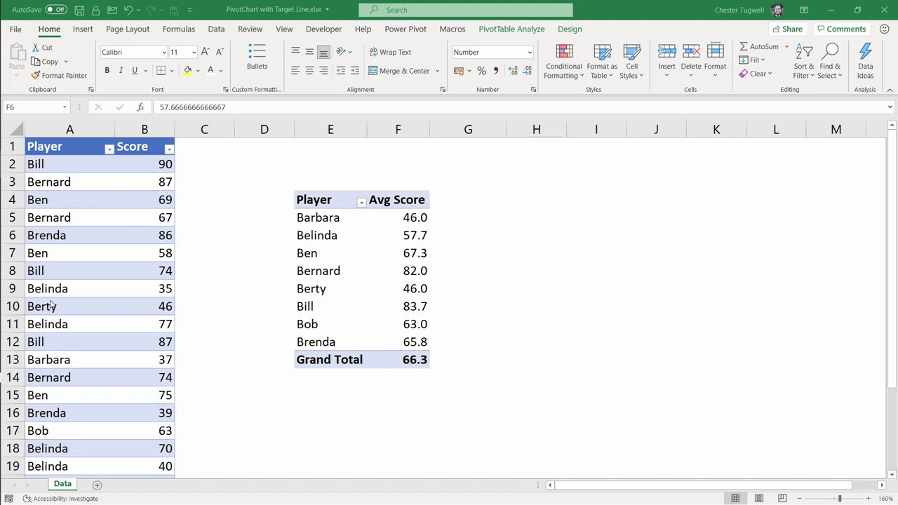
Add a calculated field named Target with the formula = 50 to the PivotTable
click(408, 255)
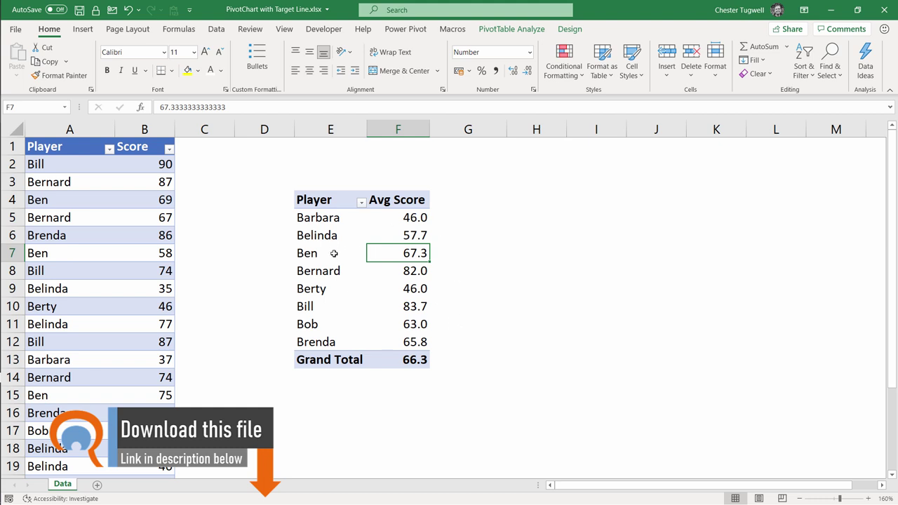
click(512, 29)
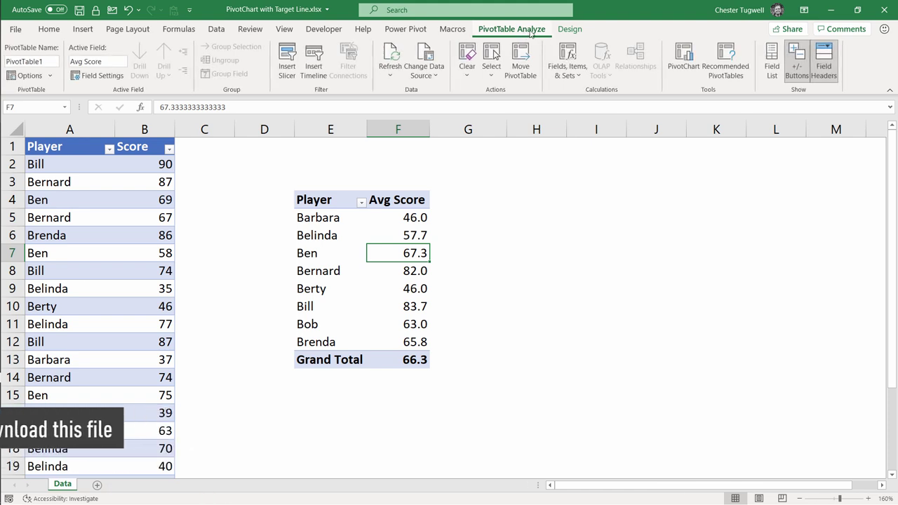
click(572, 70)
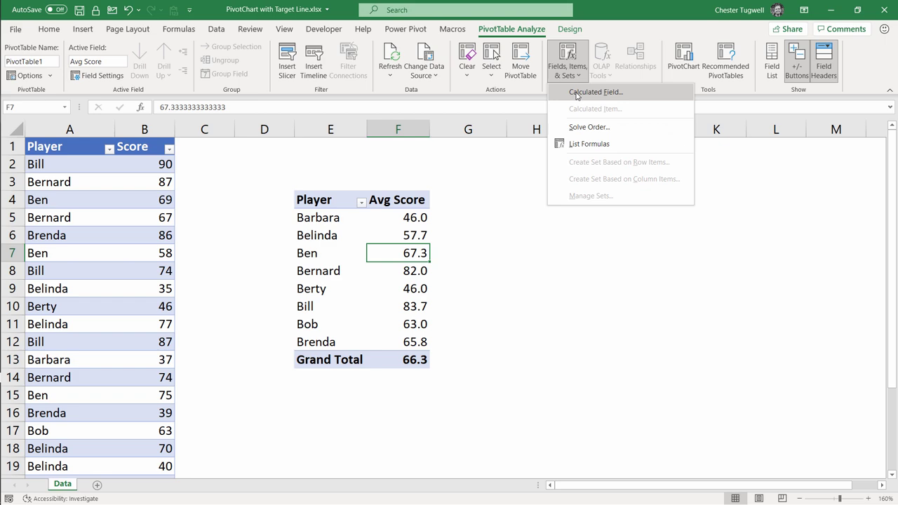
click(576, 95)
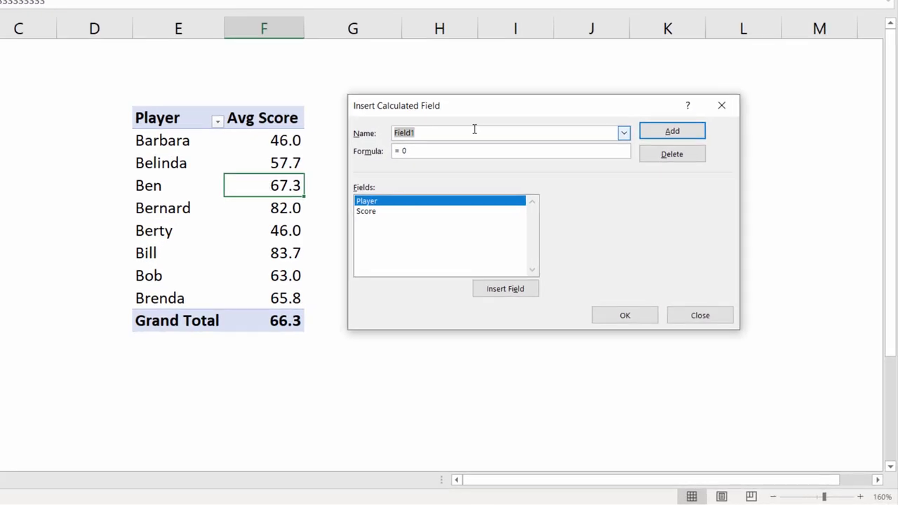
text(Tar)
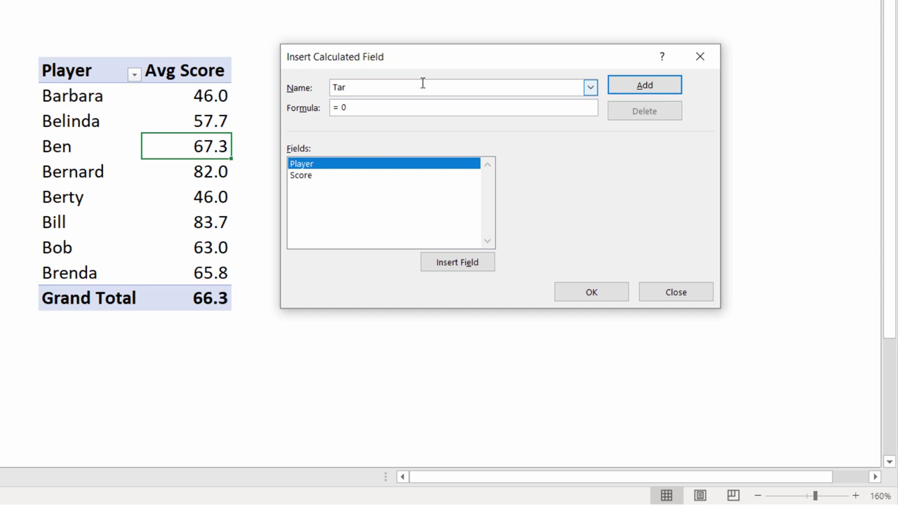
text(get)
click(624, 83)
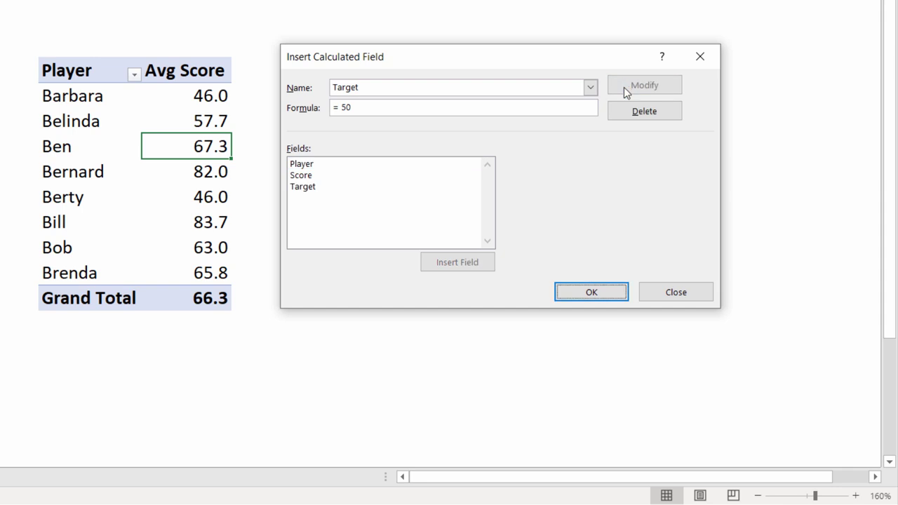
click(569, 292)
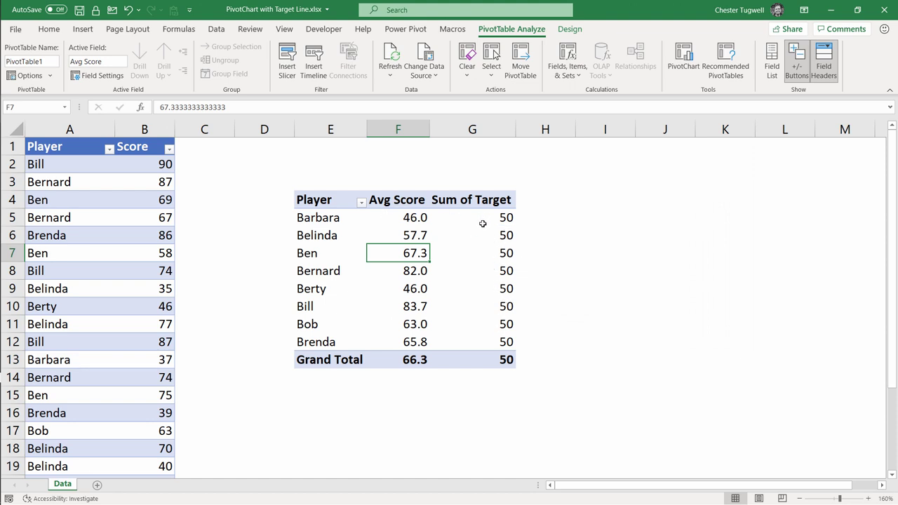
Rename the PivotTable's Sum of Target column heading in G4 to Target Score
click(474, 202)
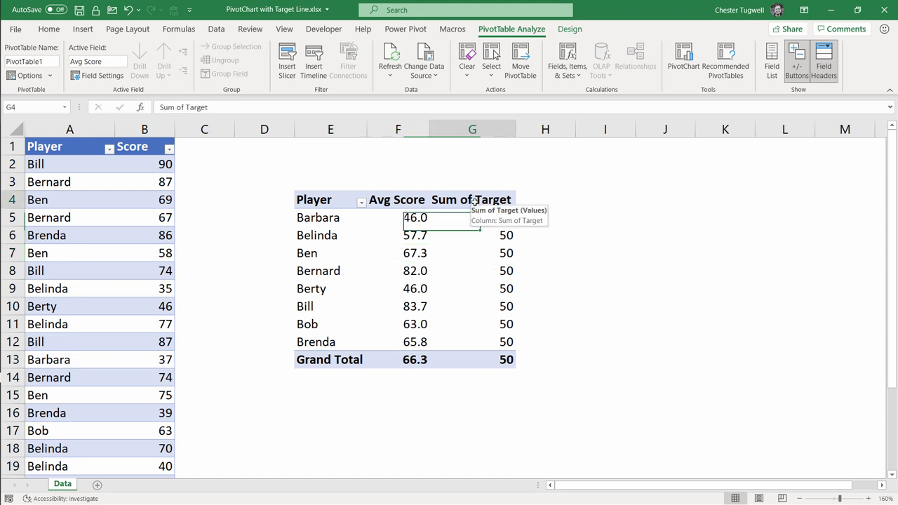
click(161, 102)
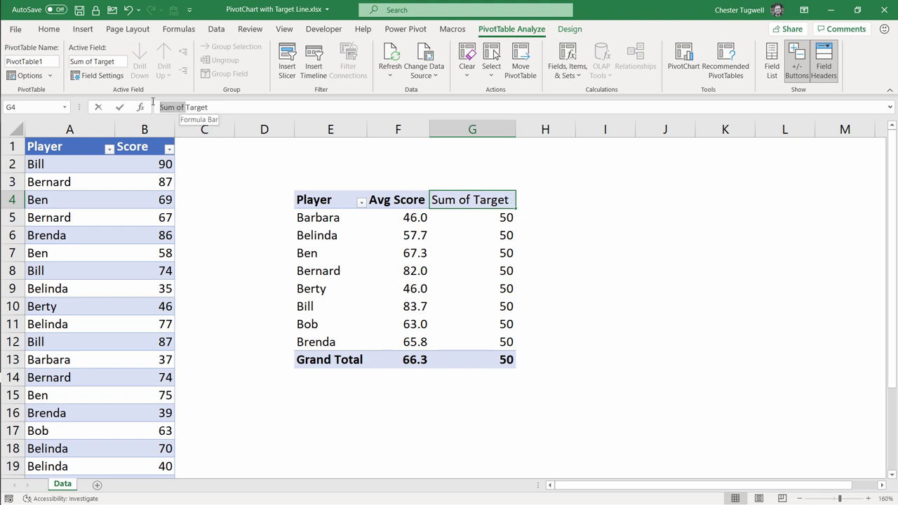
key(Delete)
click(218, 109)
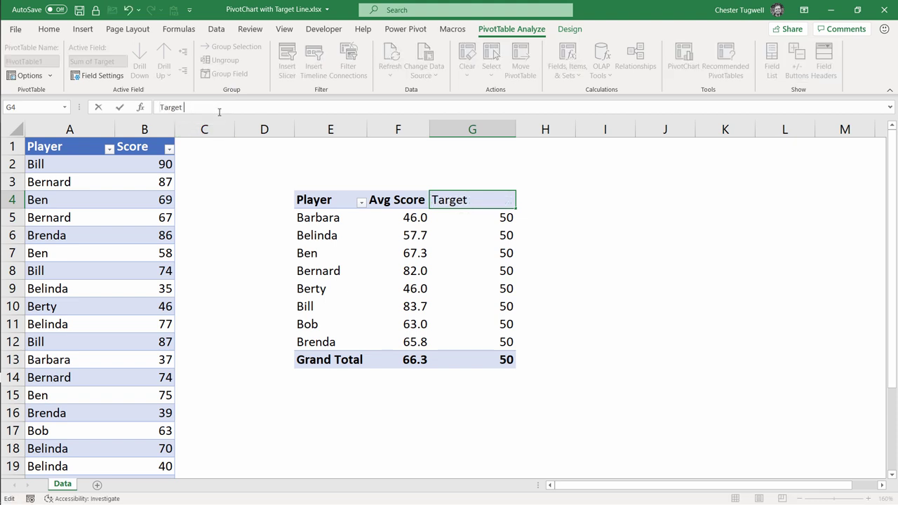
text(Score)
key(Return)
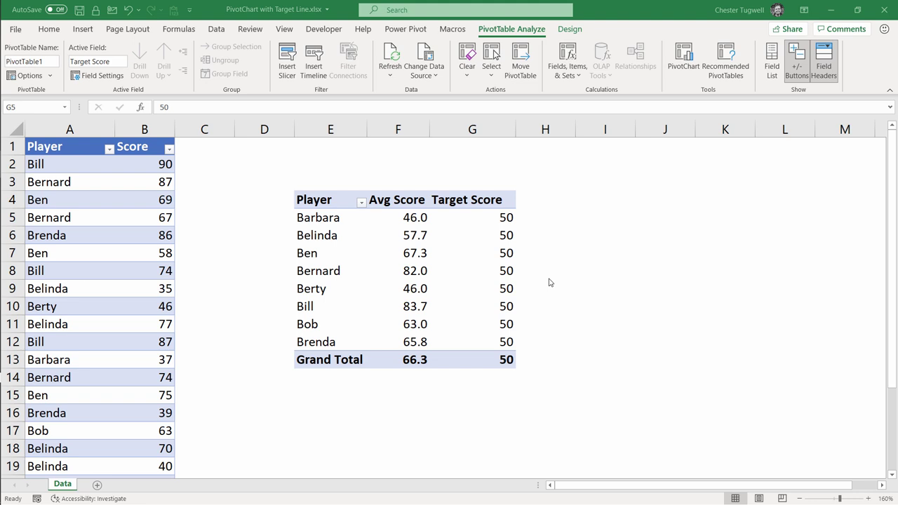
Insert a Combo PivotChart from the PivotTable with Avg Score as Clustered Column and Target Score as Line
click(420, 256)
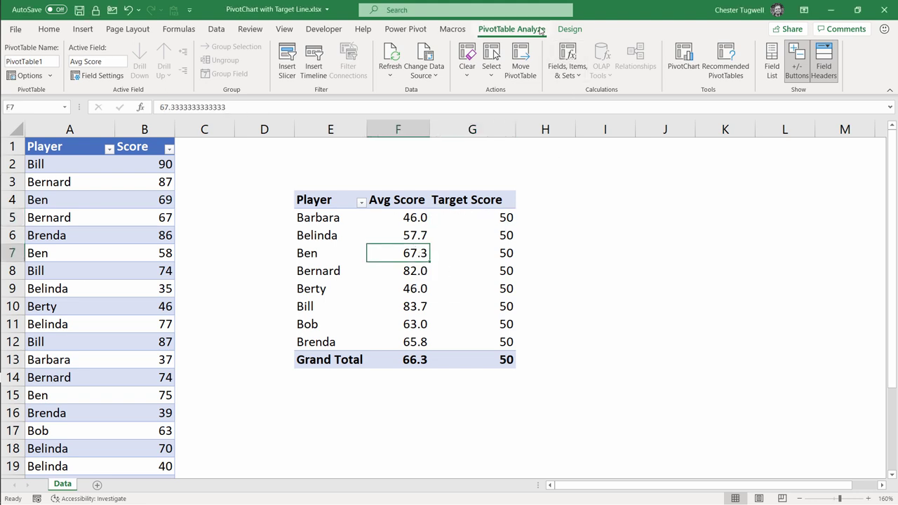
click(684, 56)
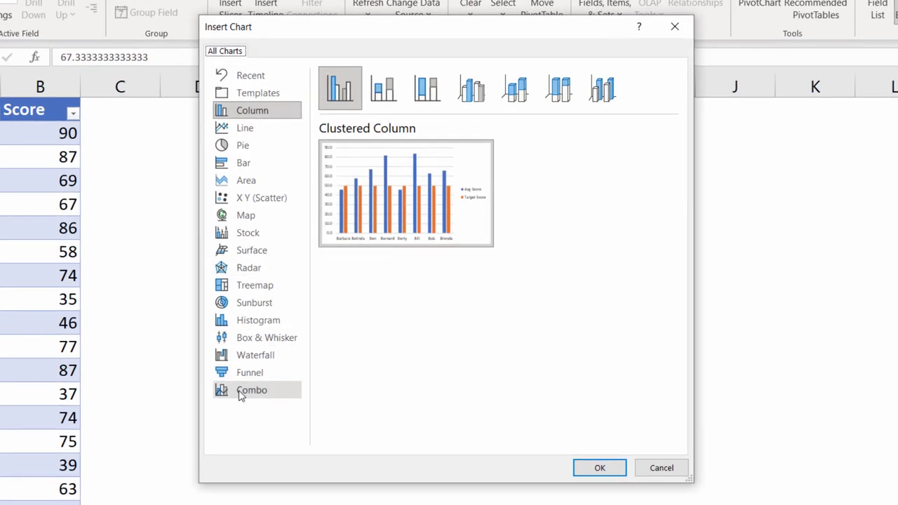
click(240, 395)
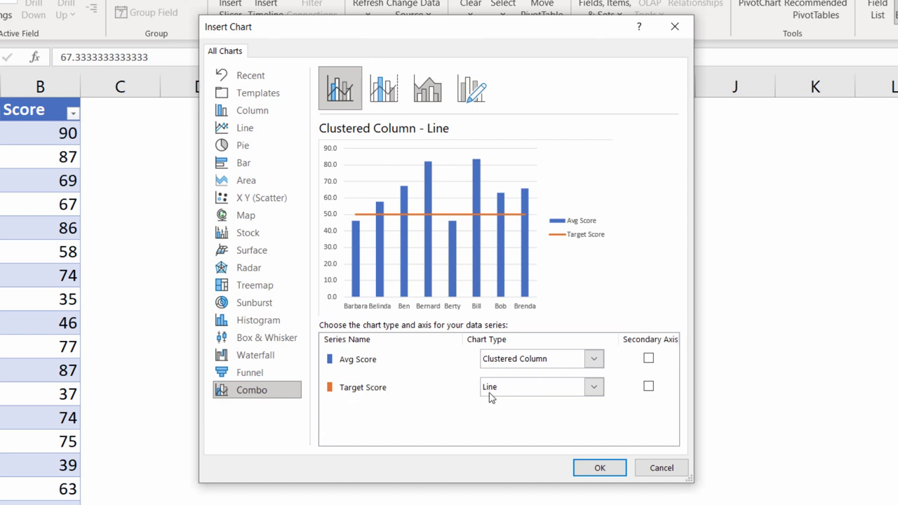
click(598, 466)
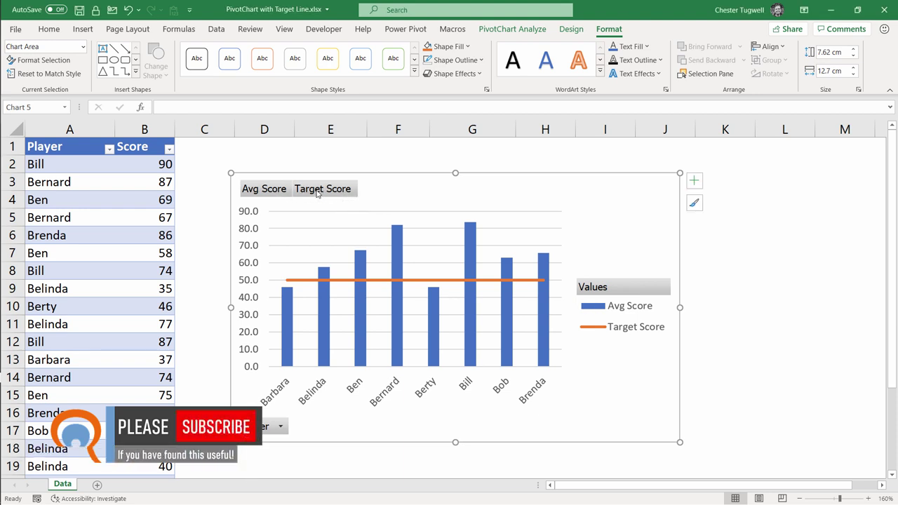
Hide all field buttons on the PivotChart and remove its gridlines, primary vertical axis and legend
right_click(317, 195)
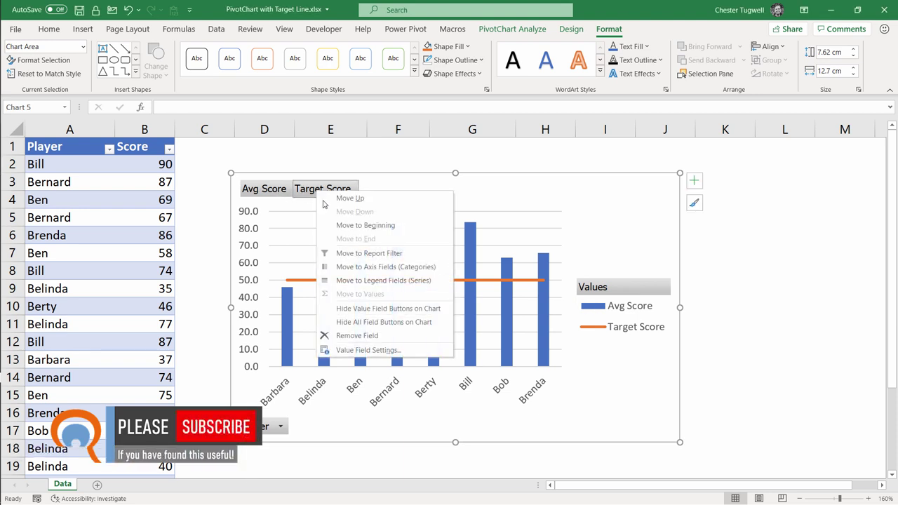
click(355, 328)
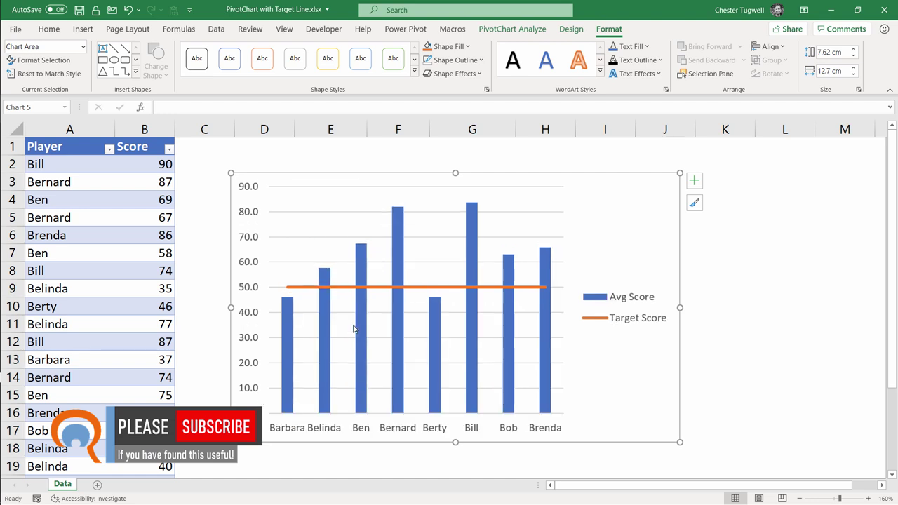
click(693, 182)
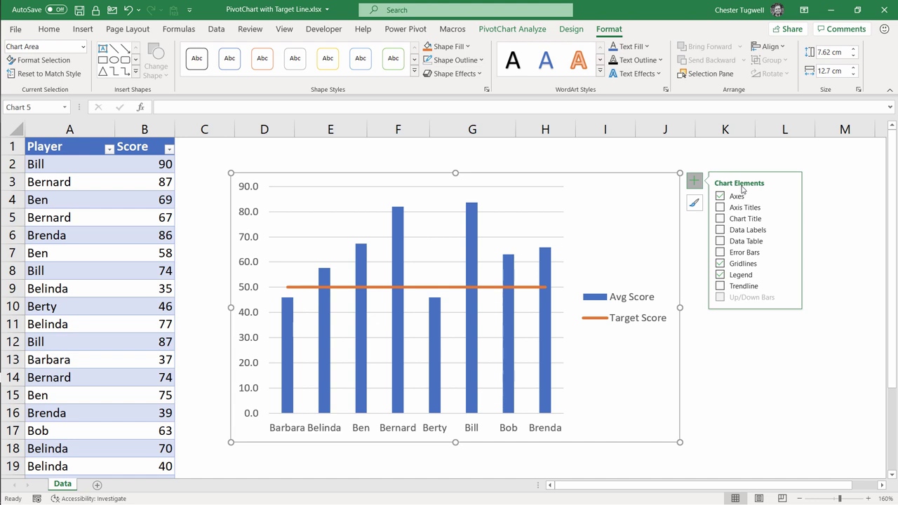
click(719, 263)
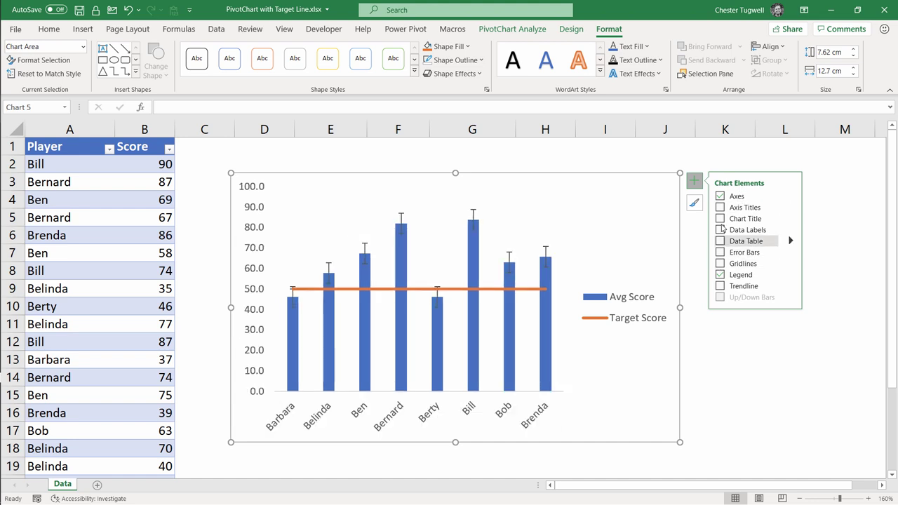
click(793, 196)
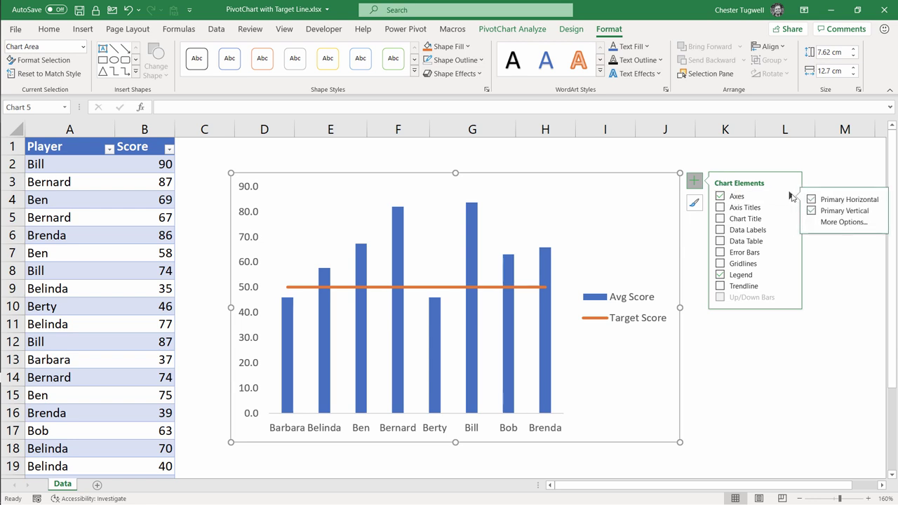
click(811, 211)
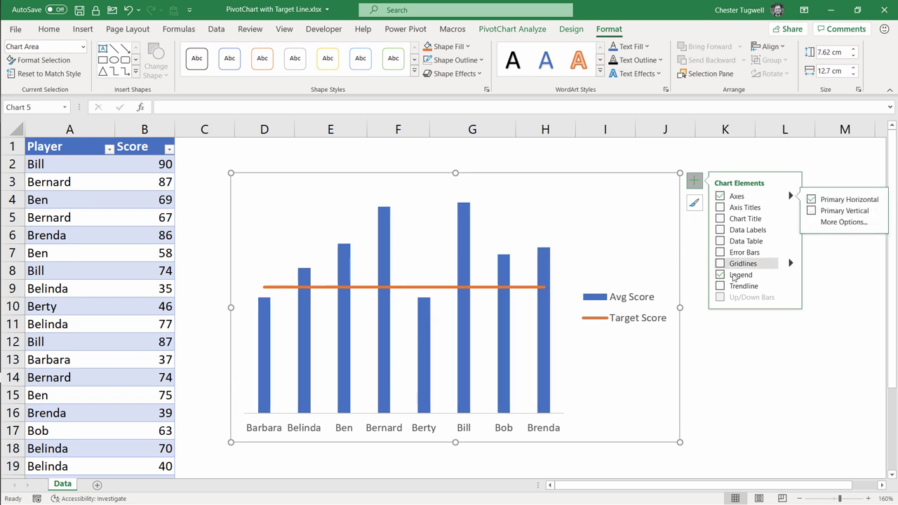
click(719, 275)
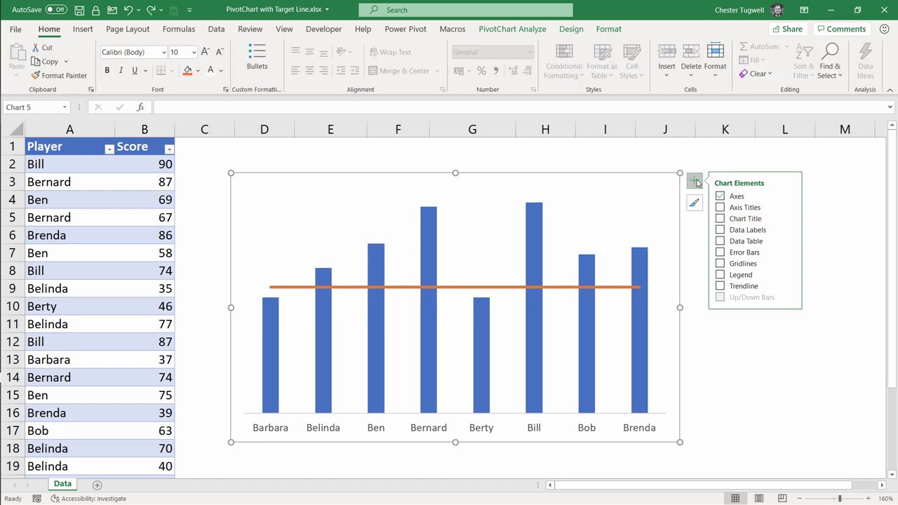
Add data labels to the Avg Score columns only and add a chart title
click(534, 242)
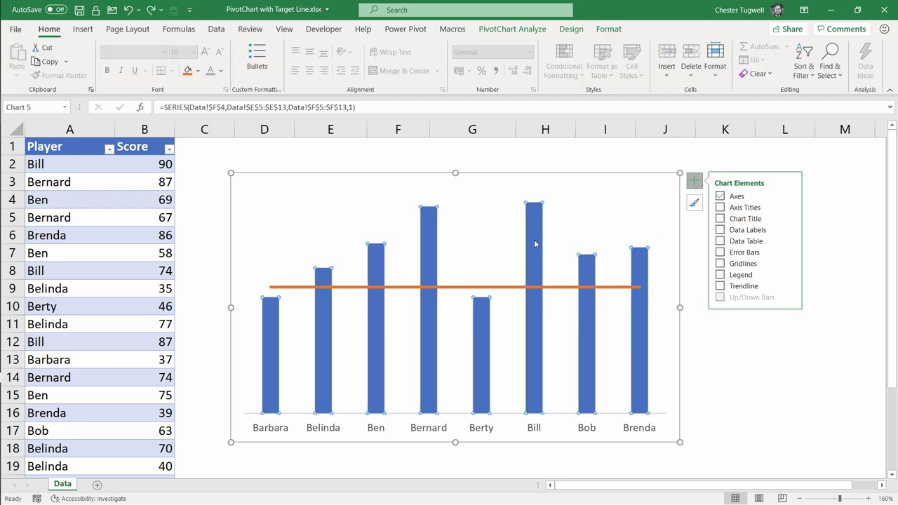
click(721, 230)
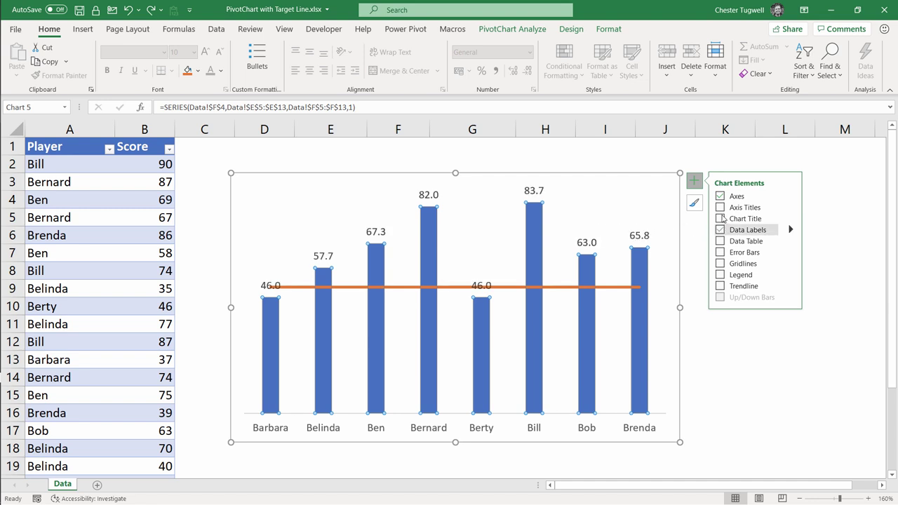
click(721, 219)
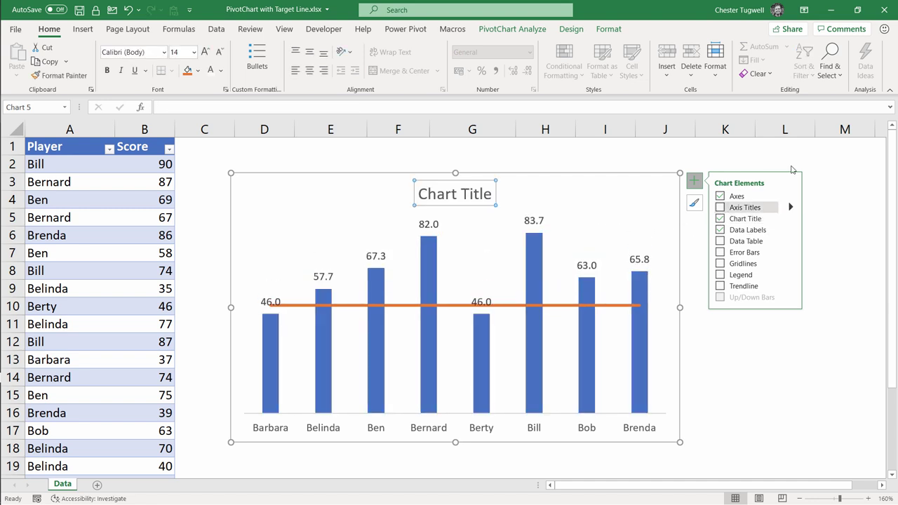
click(840, 176)
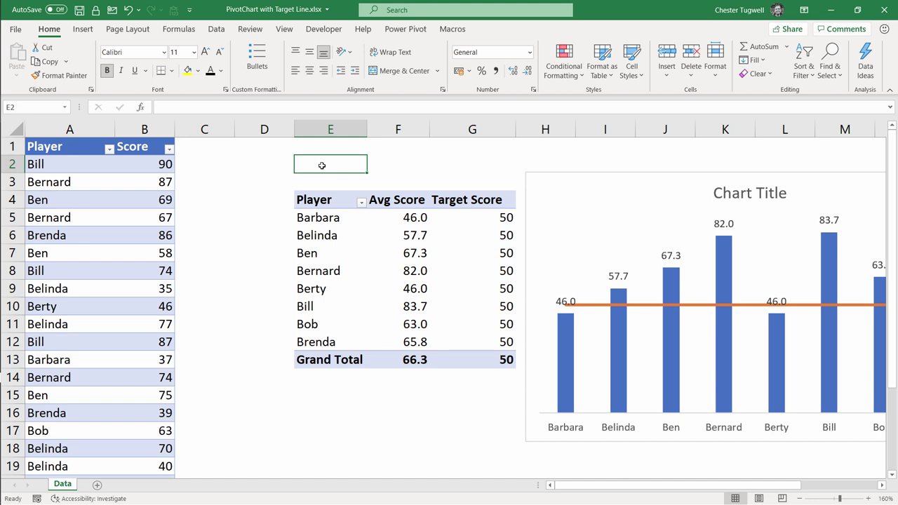
Check whether Generate GetPivotData is enabled for the PivotTable
click(332, 235)
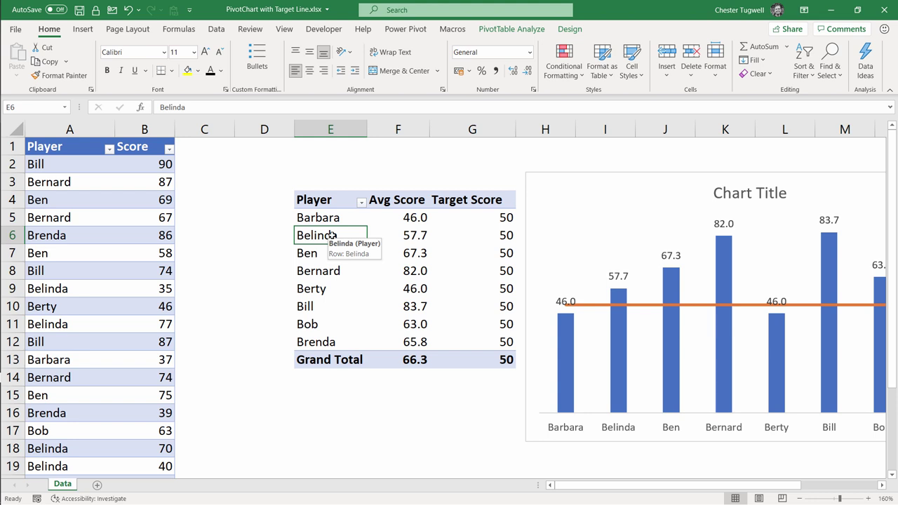
click(526, 31)
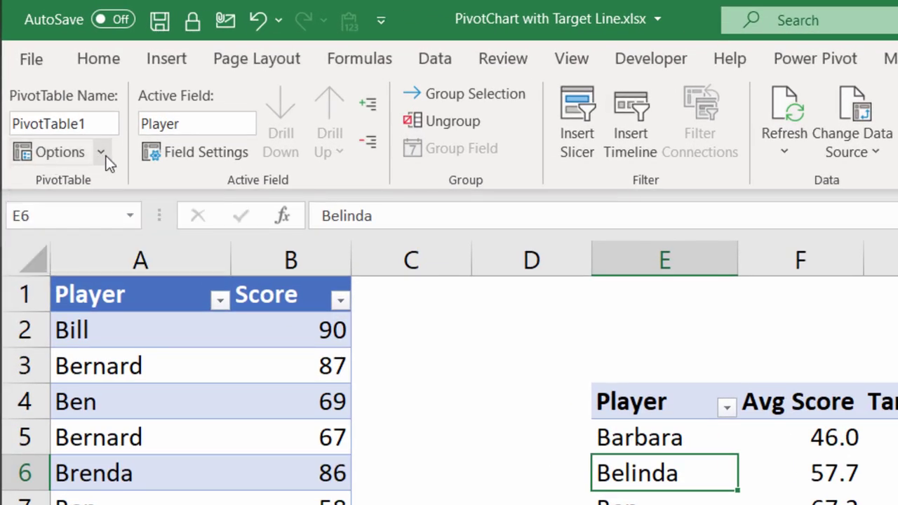
click(103, 153)
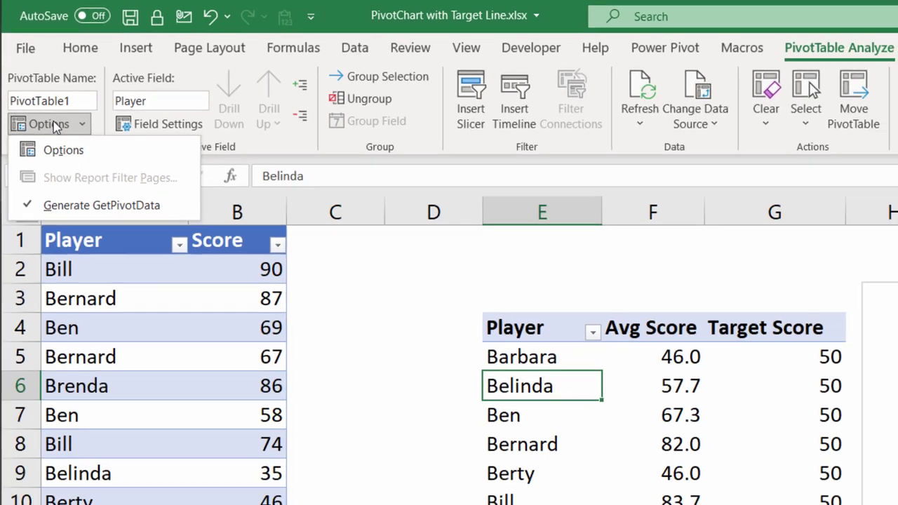
In cell E2, build a title formula joining "Average Player Score Against Target of " with a GETPIVOTDATA reference to Barbara's Target Score in G5
click(651, 326)
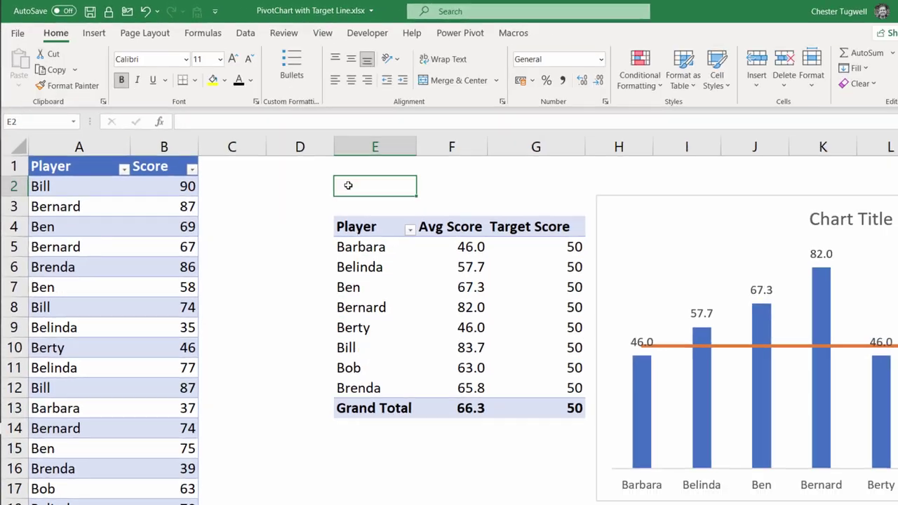
text(=")
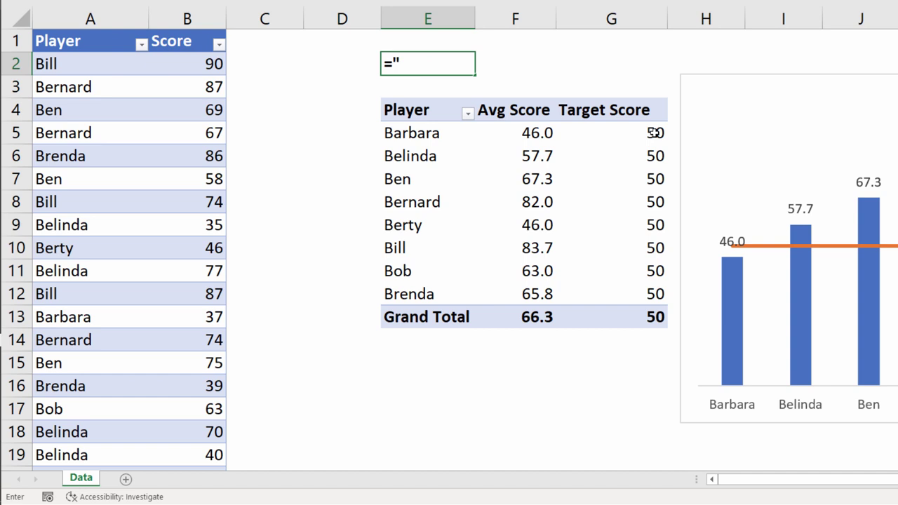
text(Average Player Score)
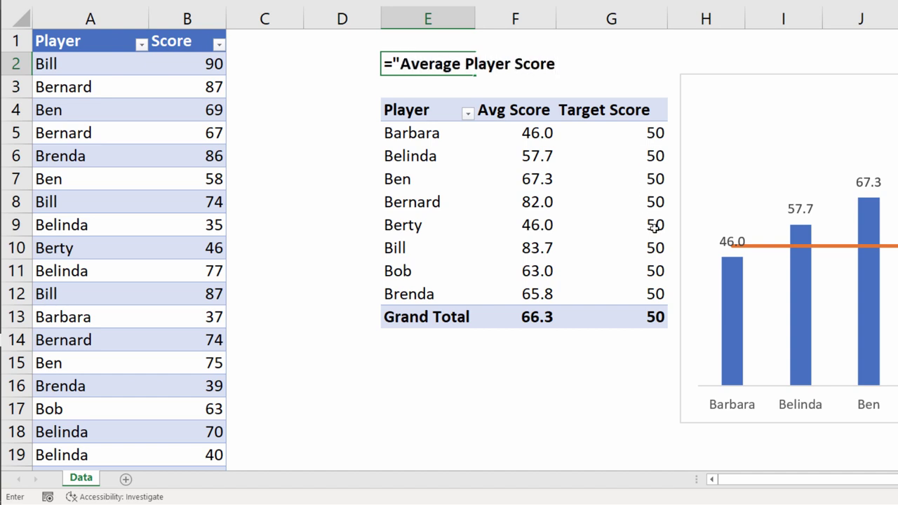
text( Against Target of)
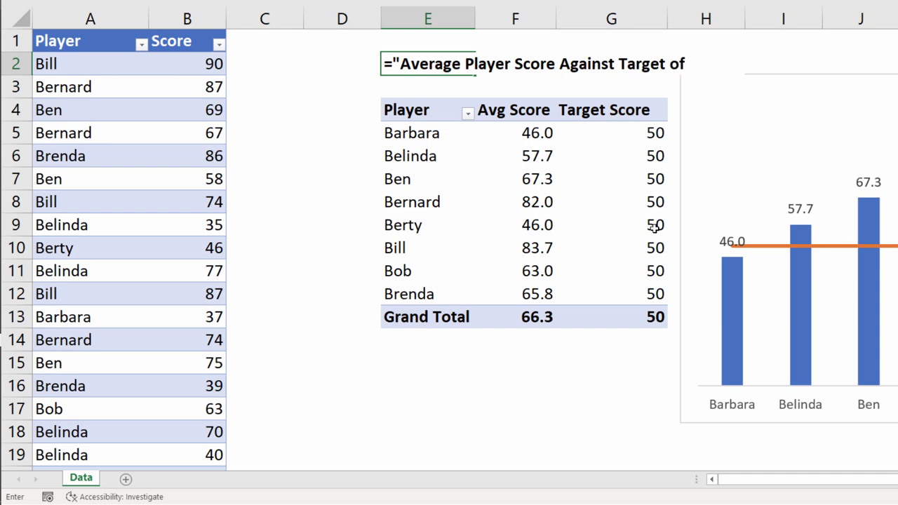
text( ")
text(&)
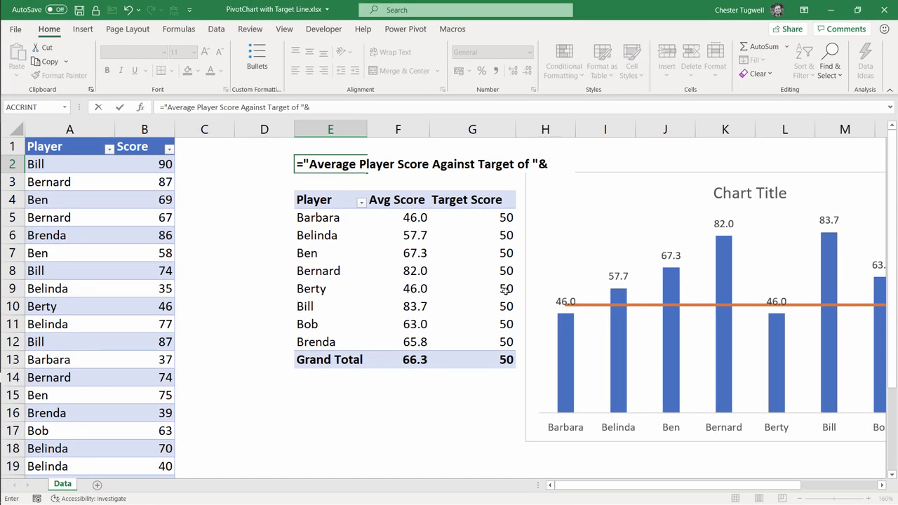
click(496, 218)
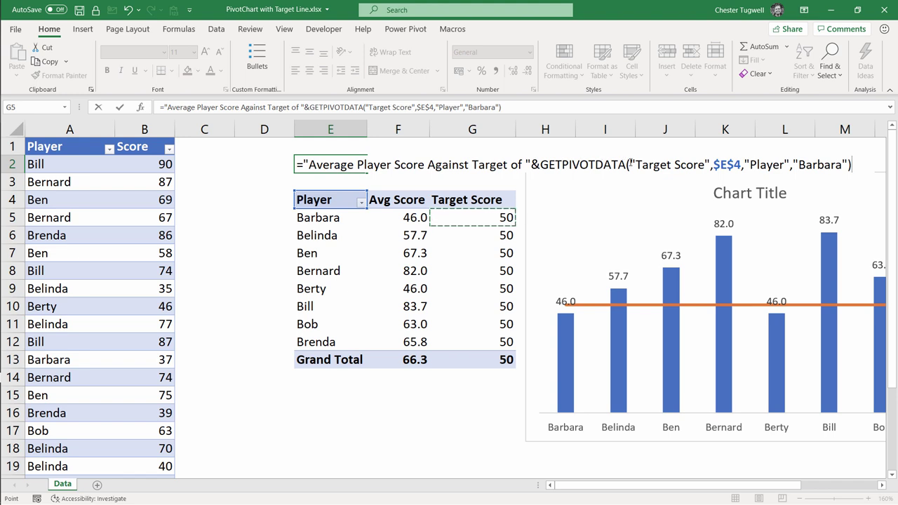
key(Return)
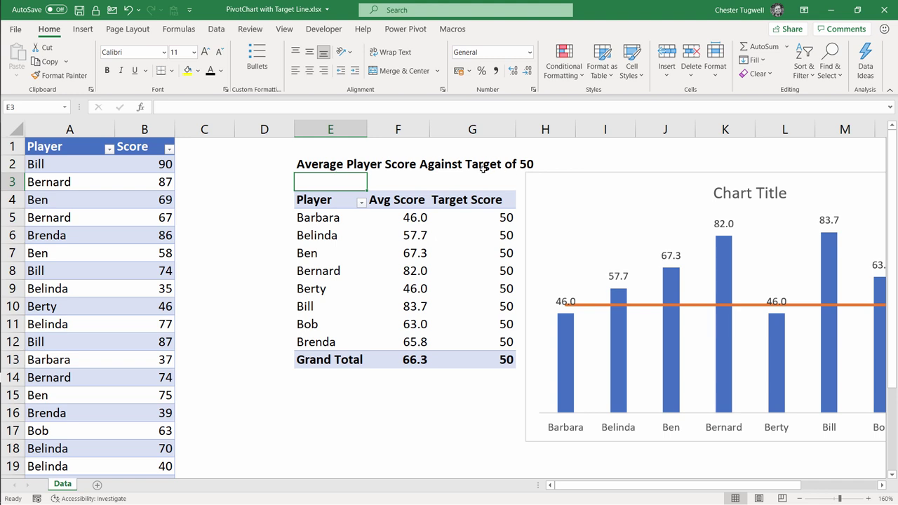
Link the PivotChart's title to cell E2 so it uses the formula's text, and deselect the title
click(723, 199)
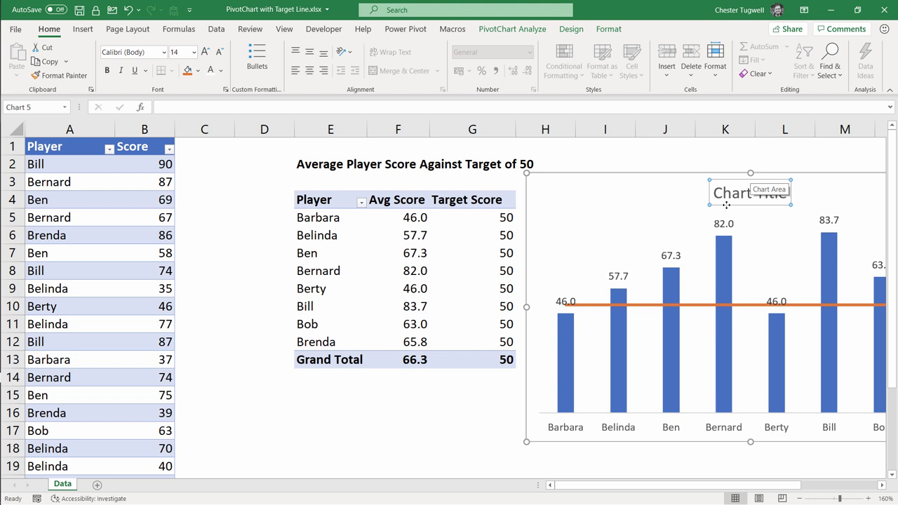
click(186, 106)
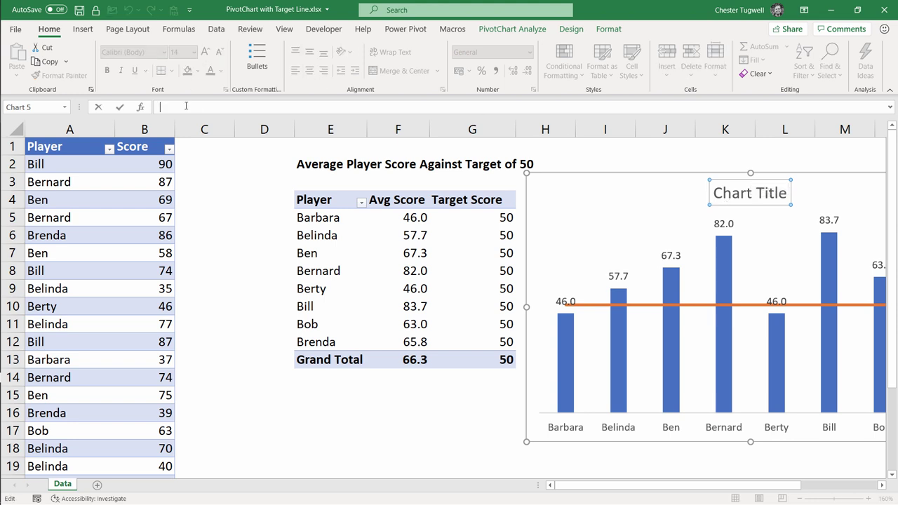
text(=)
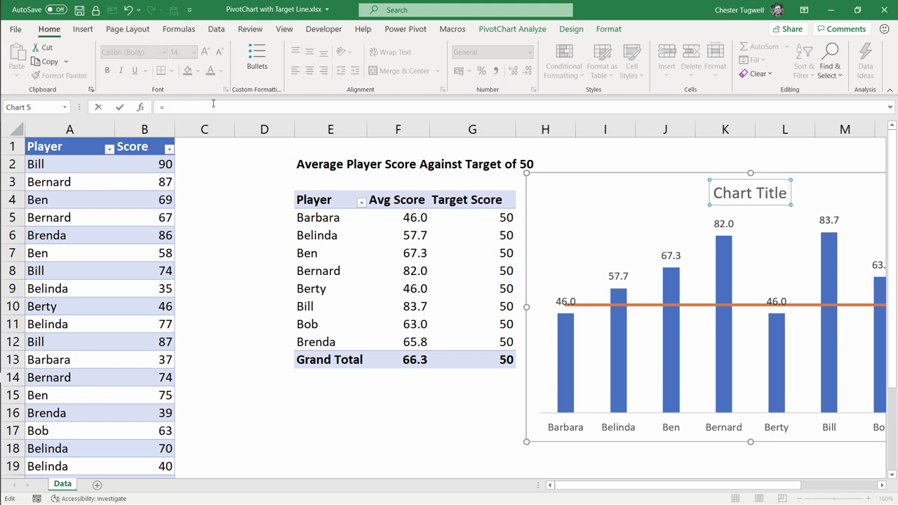
click(313, 162)
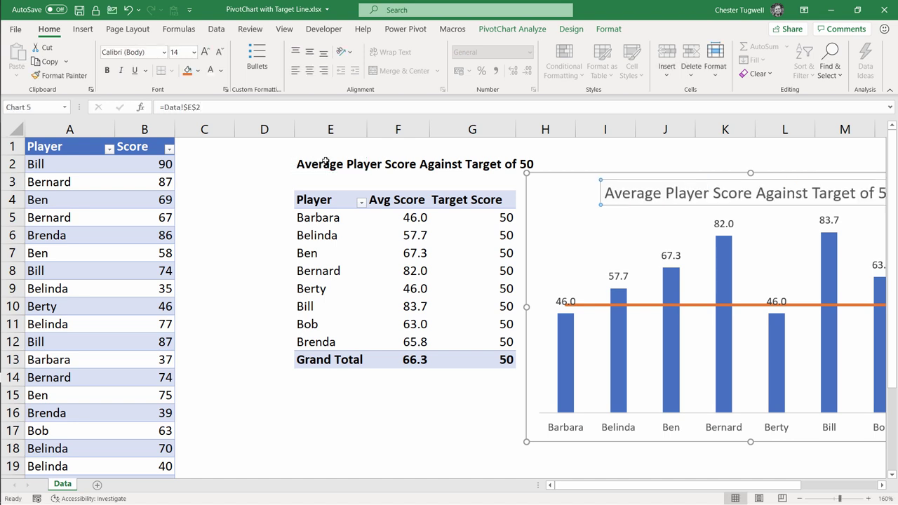
click(883, 485)
click(883, 485)
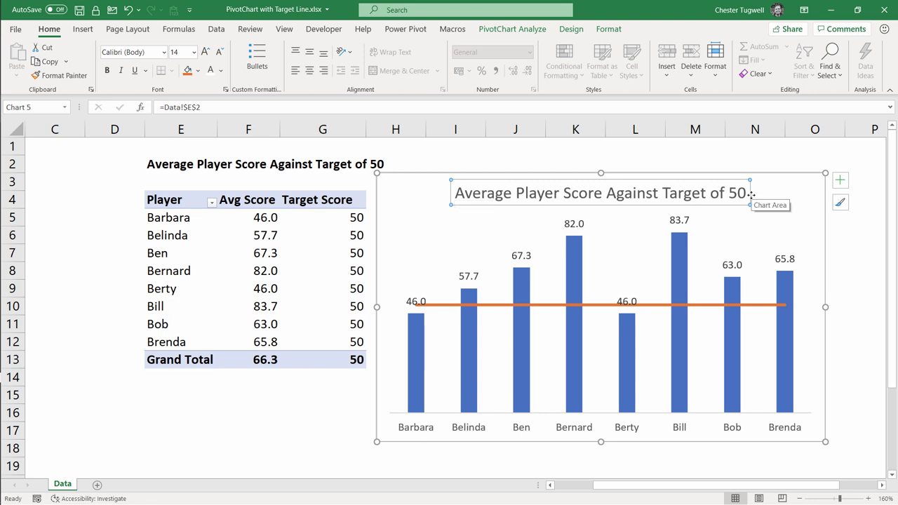
key(Escape)
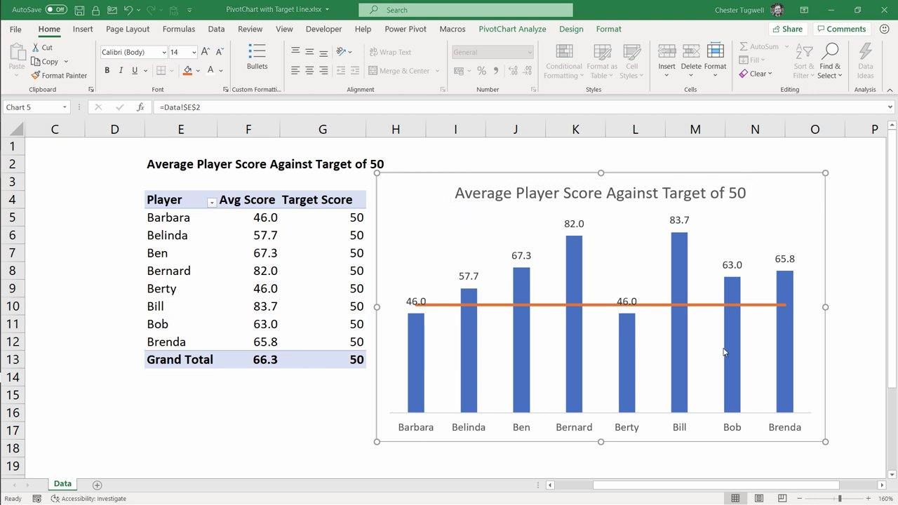
Modify the PivotTable's existing Target calculated field so its formula is = 55
click(272, 253)
click(522, 29)
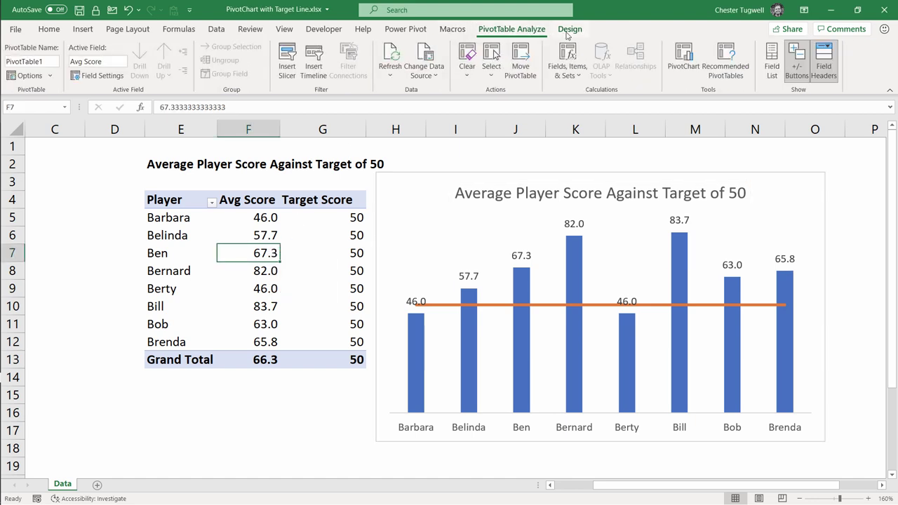
click(570, 67)
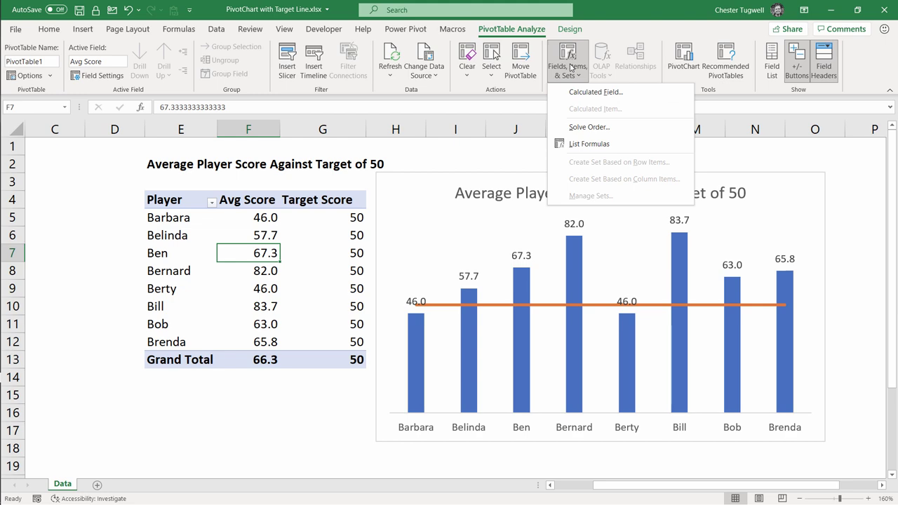
click(595, 92)
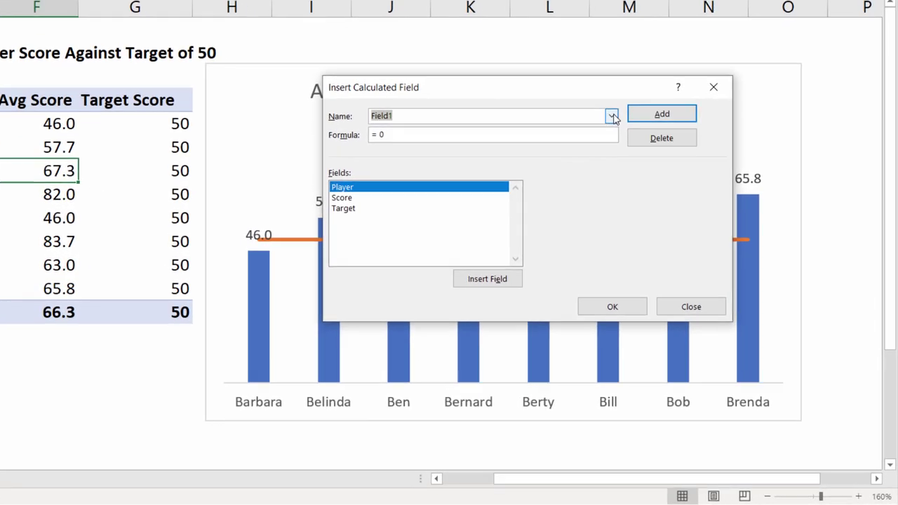
click(612, 116)
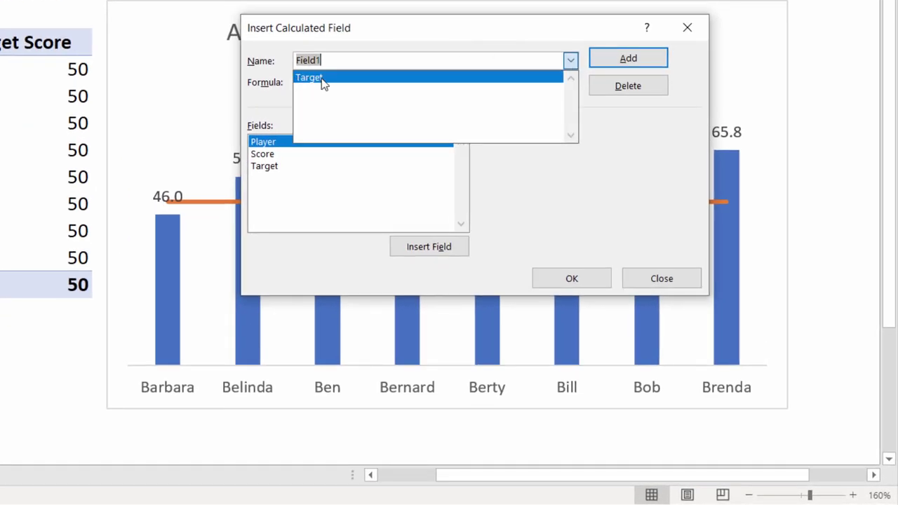
click(312, 77)
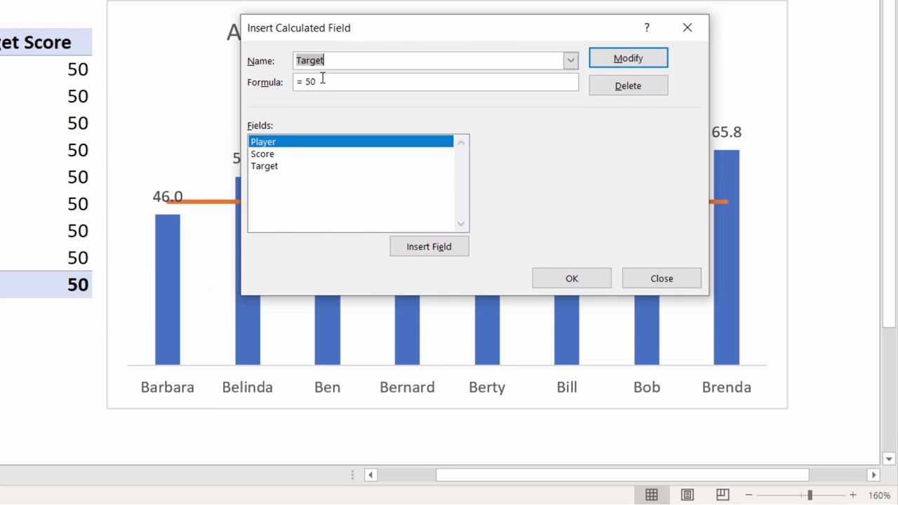
click(321, 82)
key(BackSpace)
text(5)
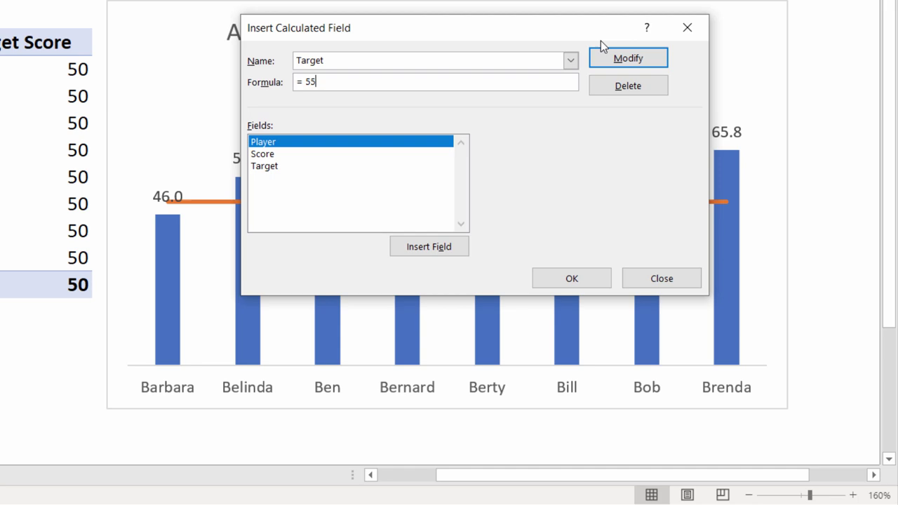
click(603, 58)
click(556, 283)
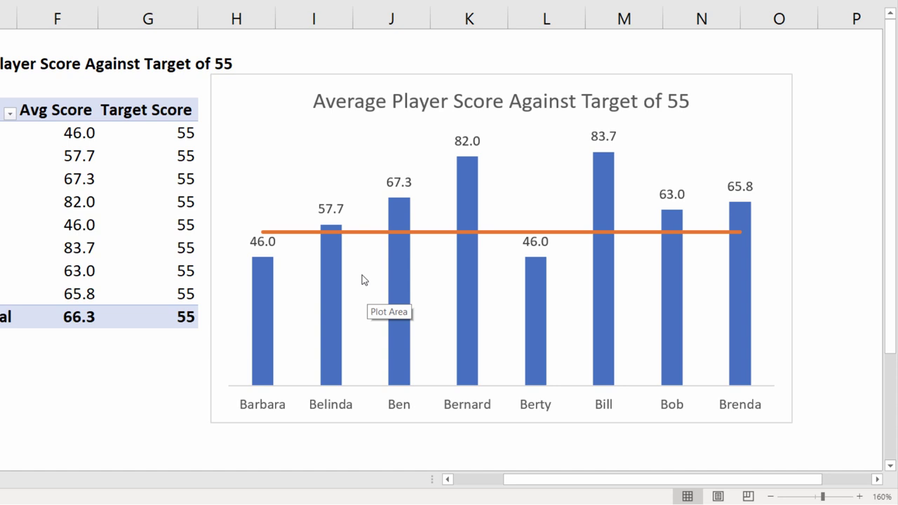
Add a data label to only the Barbara point of the target line and move it to the chart's left edge, level with the line
mouse_move(281, 238)
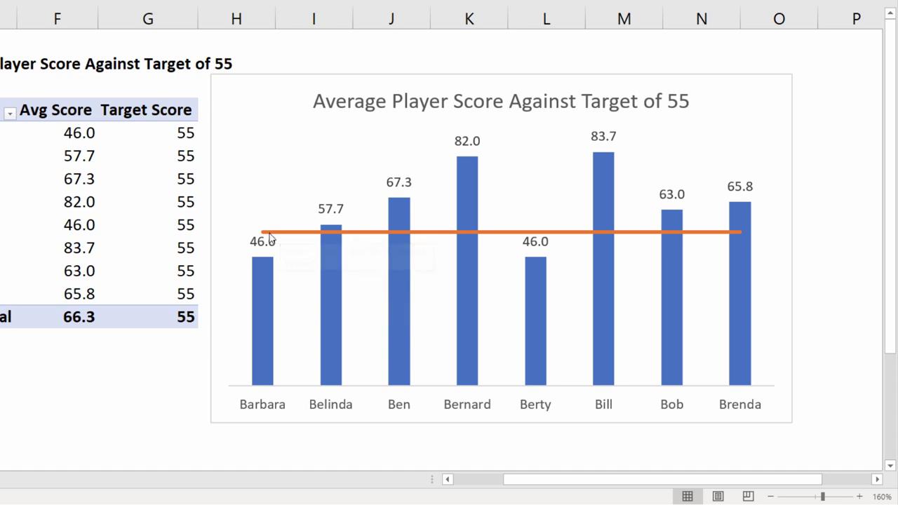
key(Right)
click(287, 232)
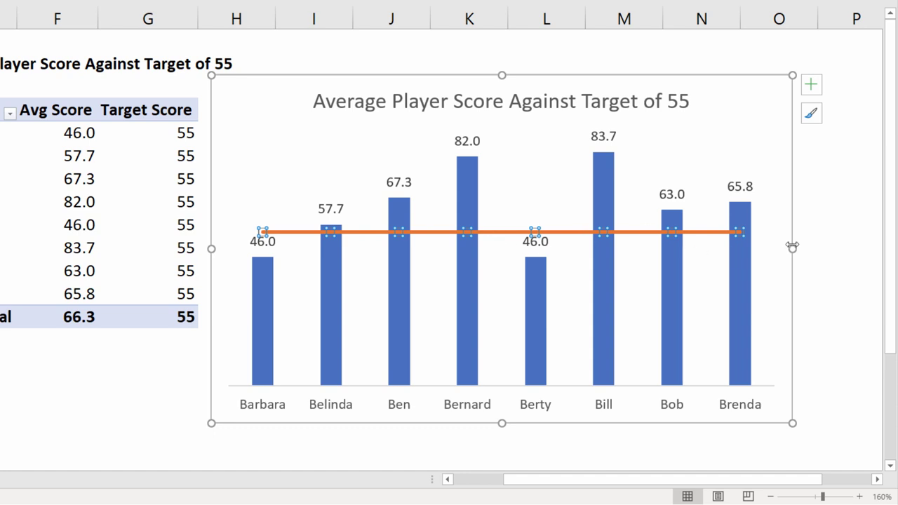
click(263, 230)
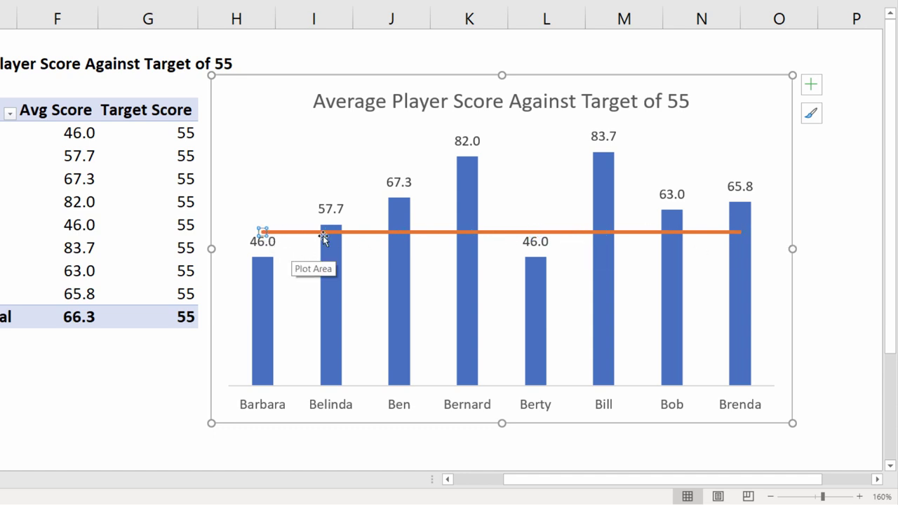
click(814, 88)
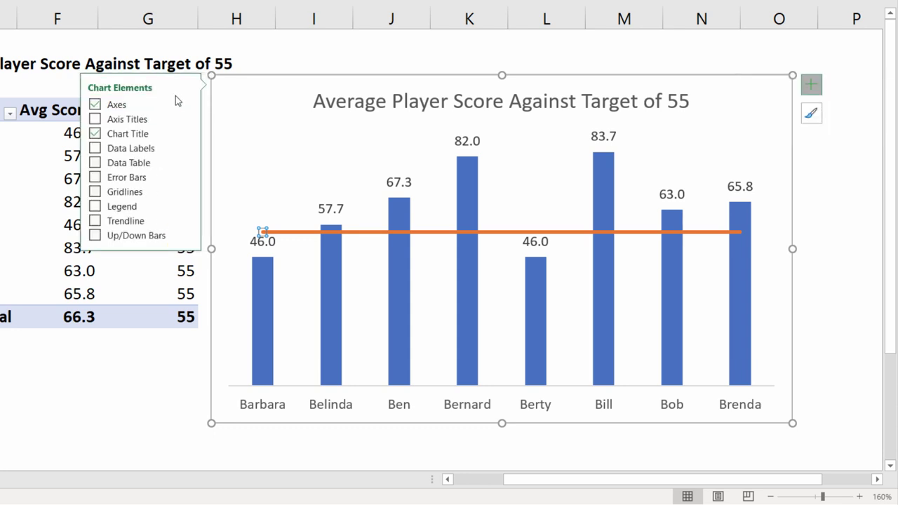
click(95, 148)
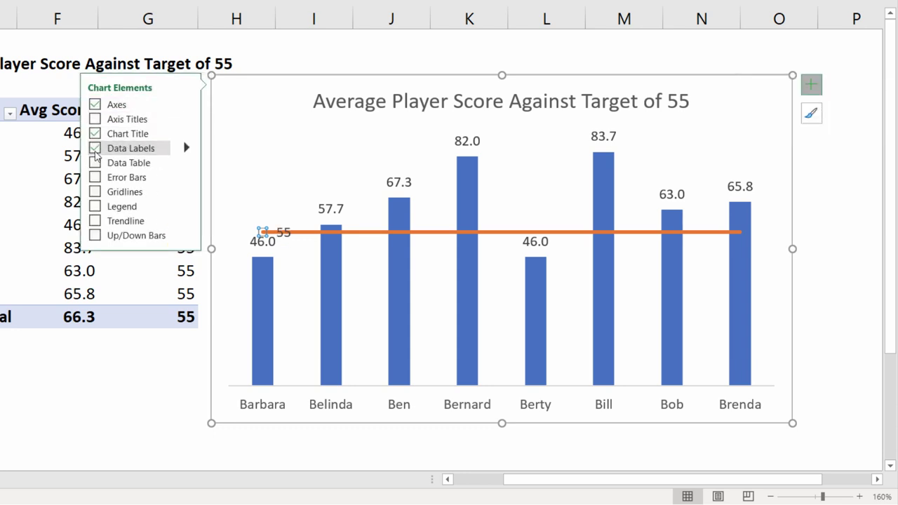
click(285, 225)
drag(287, 221, 226, 220)
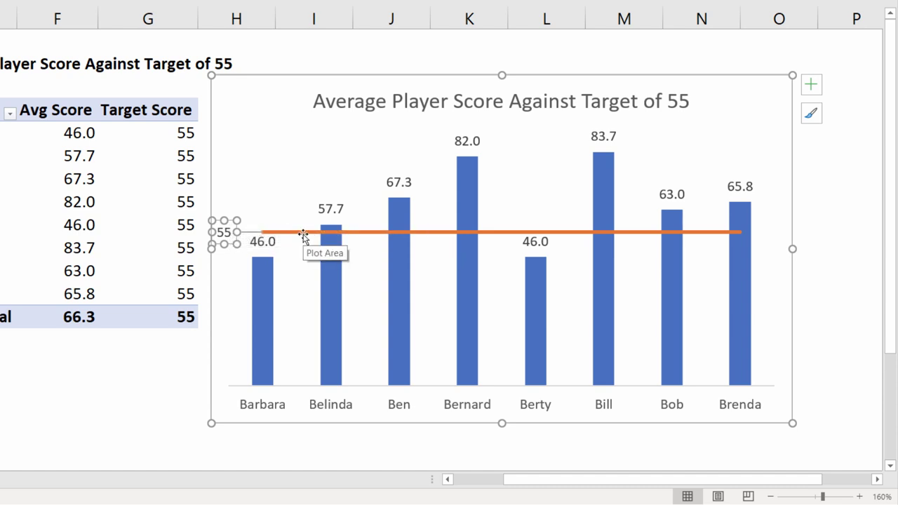
Format the leader line of the target label with an orange outline and a 2¼ pt weight to extend the target line
click(248, 234)
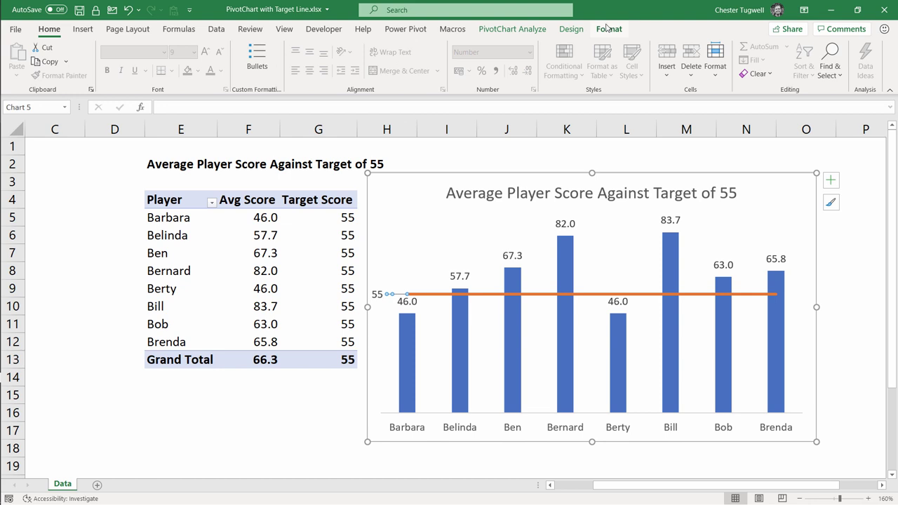
click(608, 28)
click(480, 60)
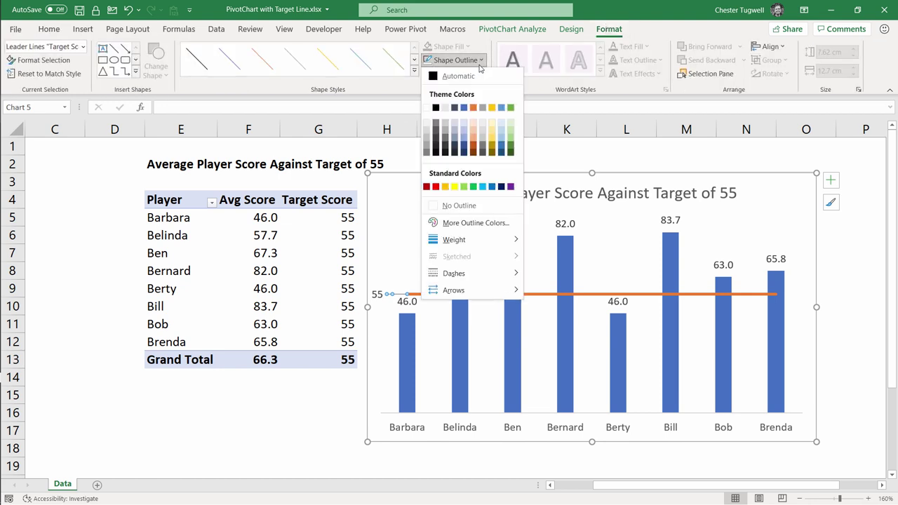
click(474, 108)
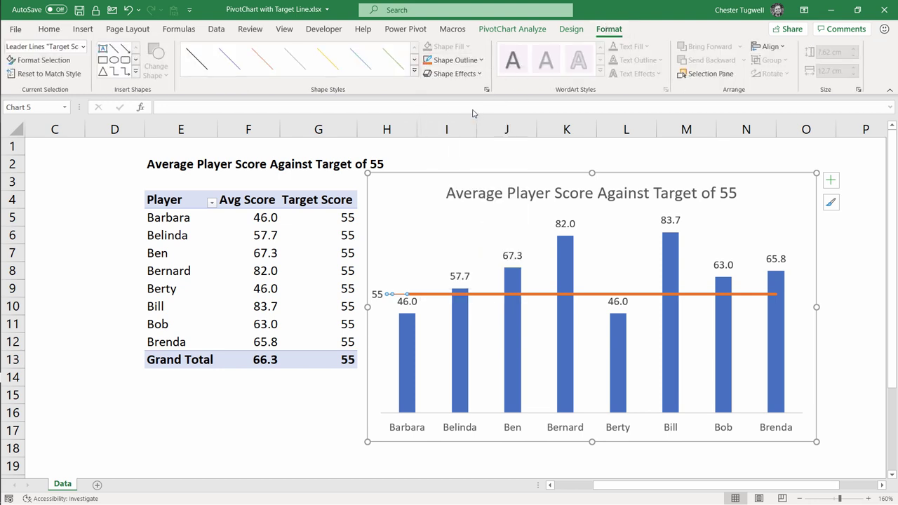
click(481, 62)
mouse_move(470, 244)
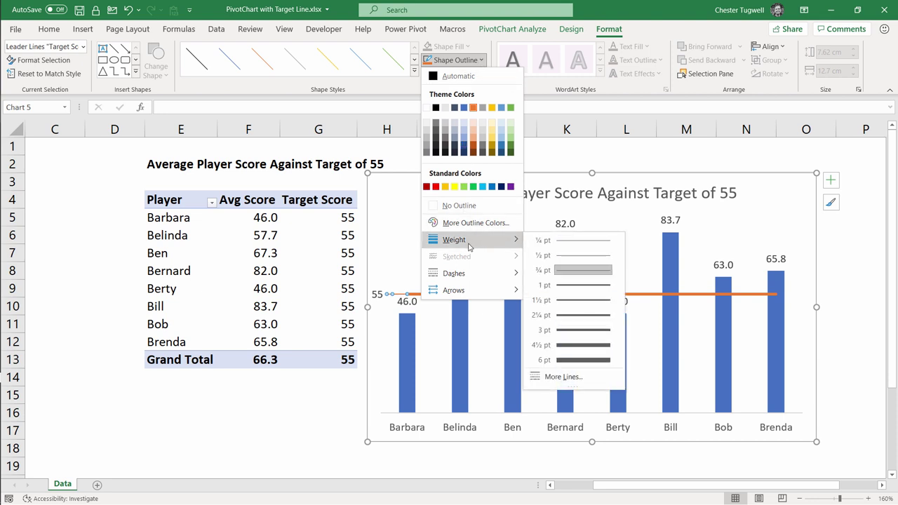
click(563, 315)
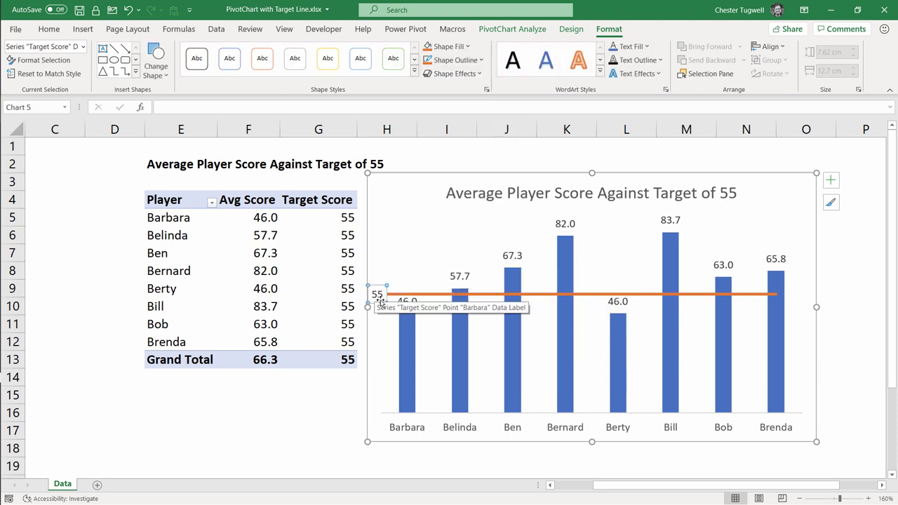
Hide the target line's data label text by setting its font size to 1 and its font color to white
click(379, 296)
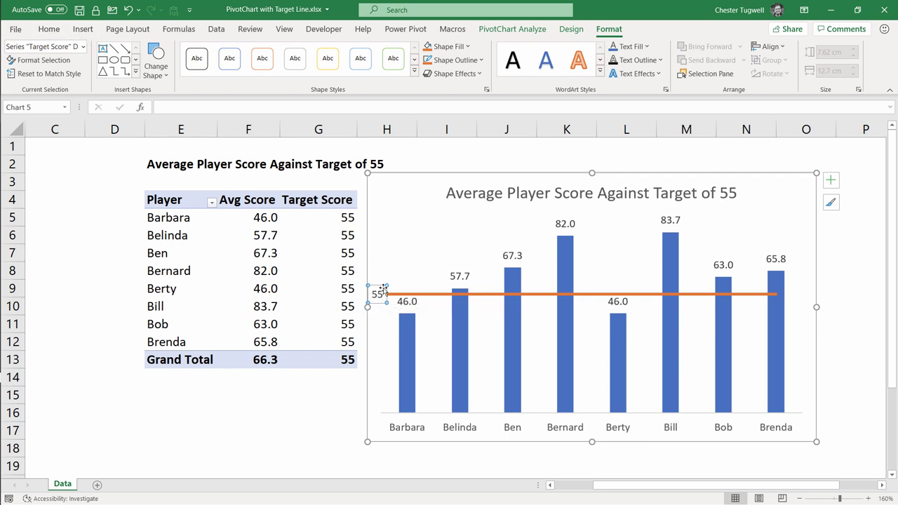
click(51, 29)
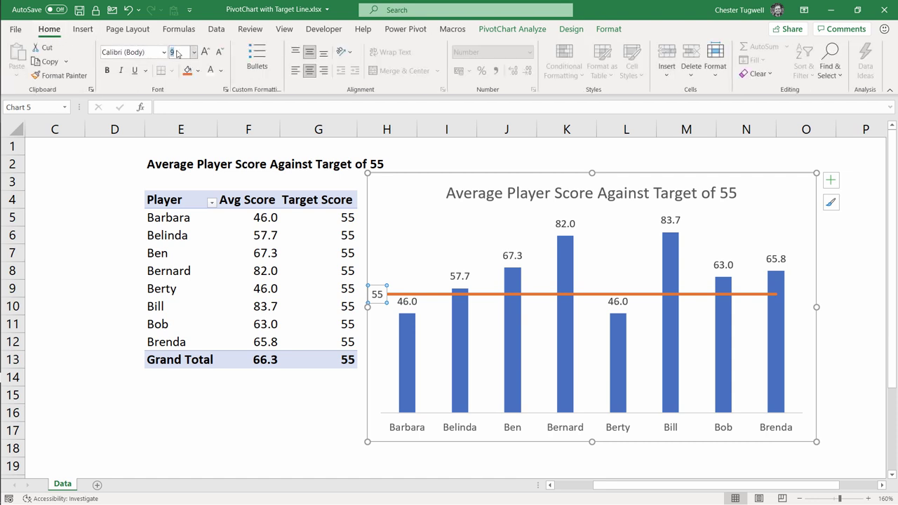
click(177, 53)
text(1)
key(Return)
click(221, 71)
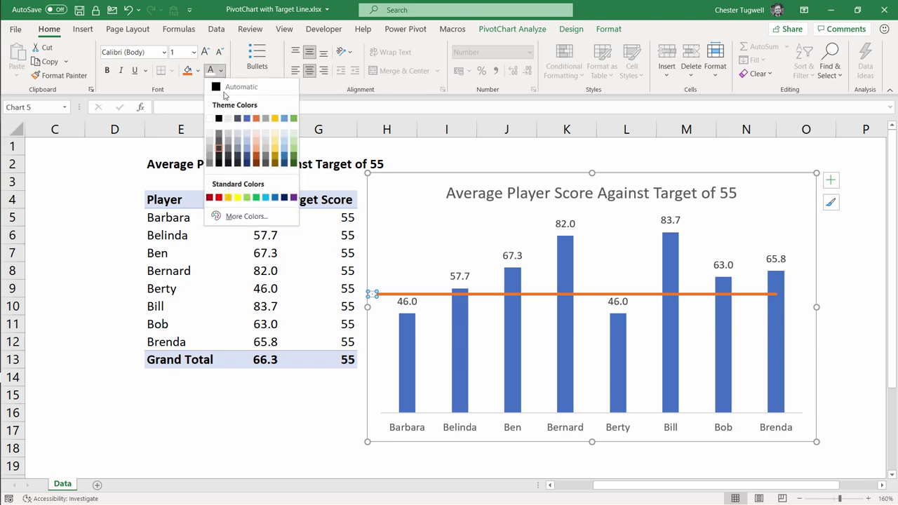
click(209, 119)
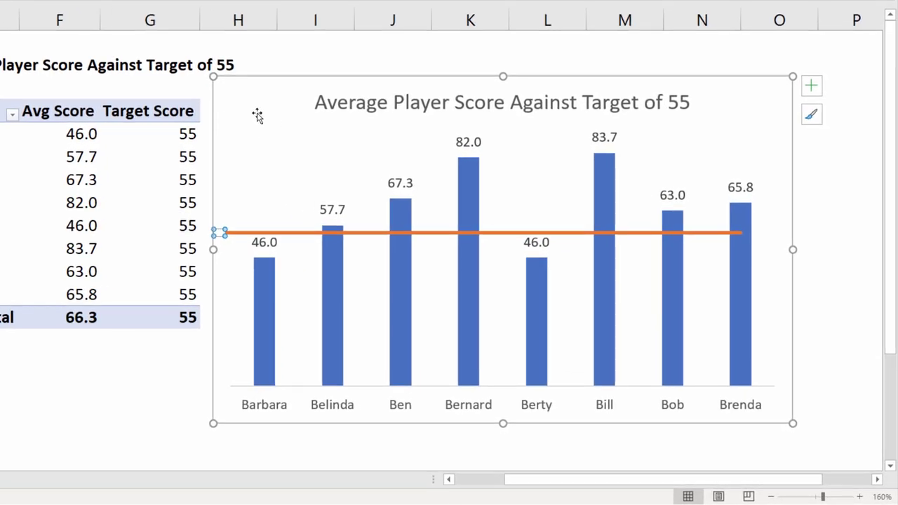
Add a data label to only the Brenda point of the Target Score line
click(257, 114)
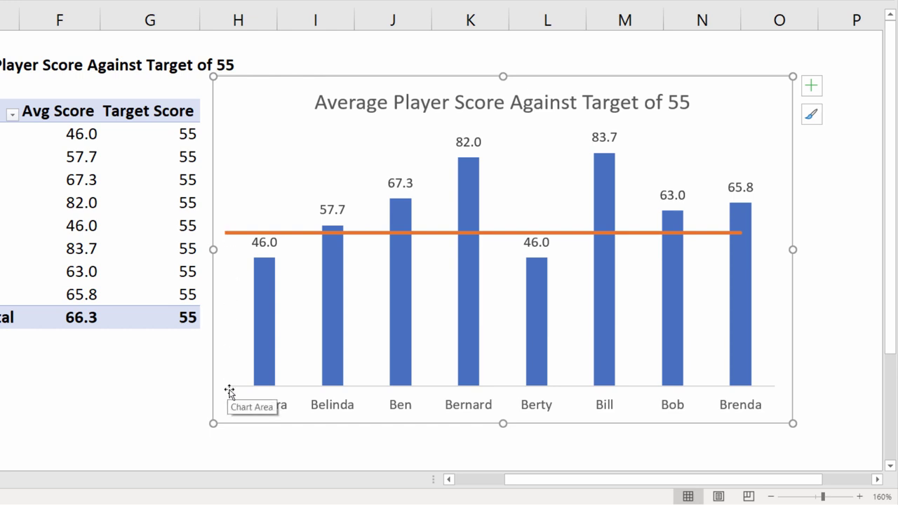
key(Escape)
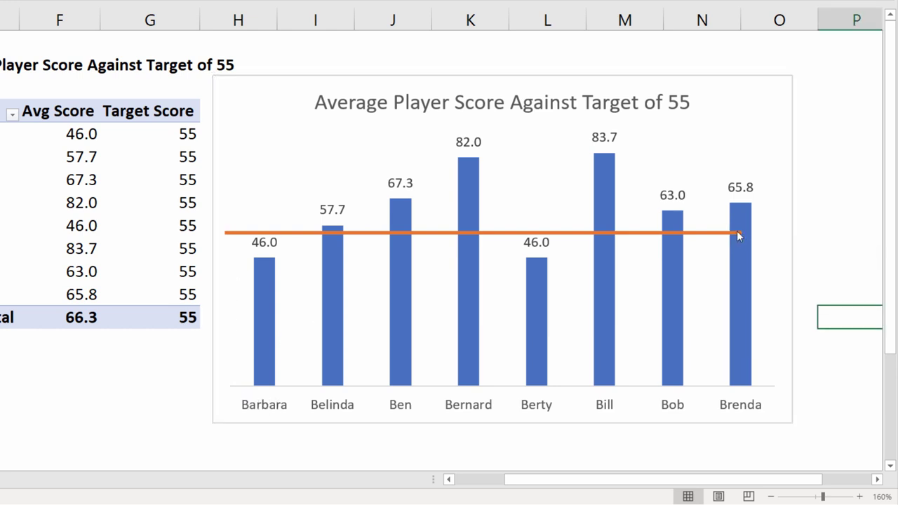
mouse_move(738, 236)
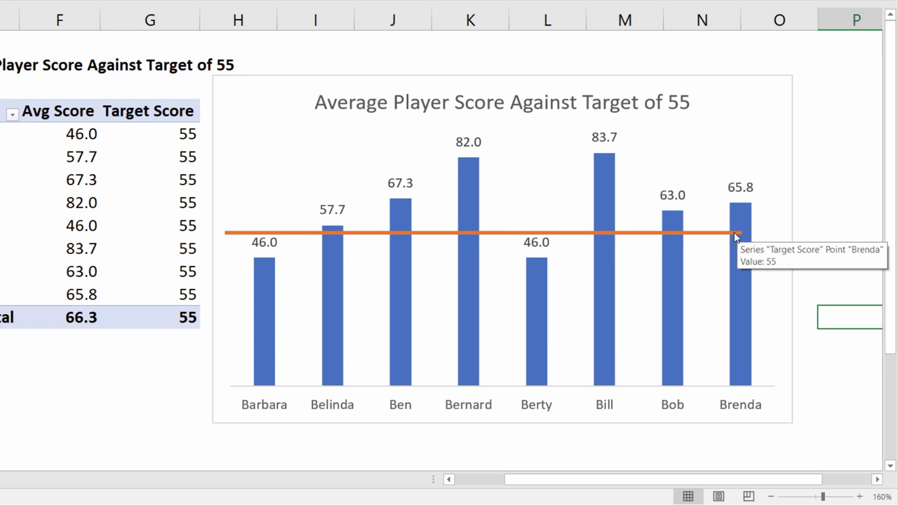
click(740, 237)
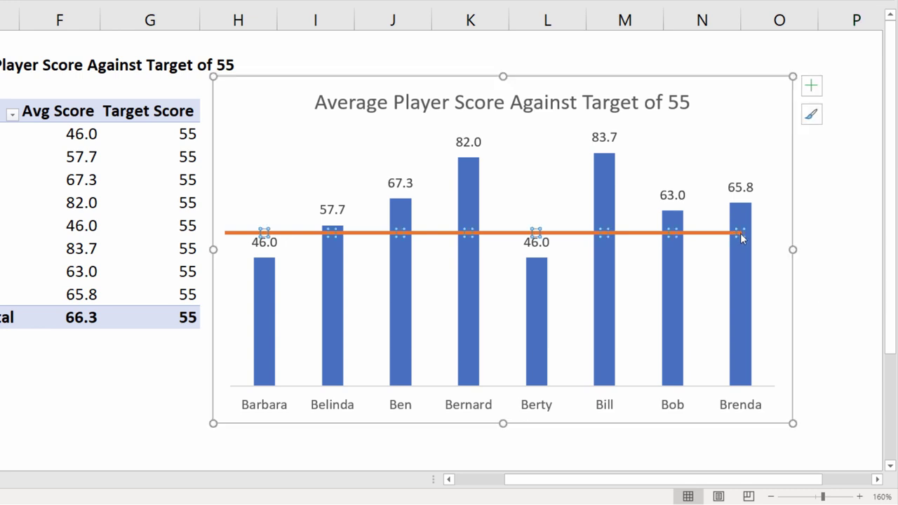
click(740, 237)
mouse_move(740, 236)
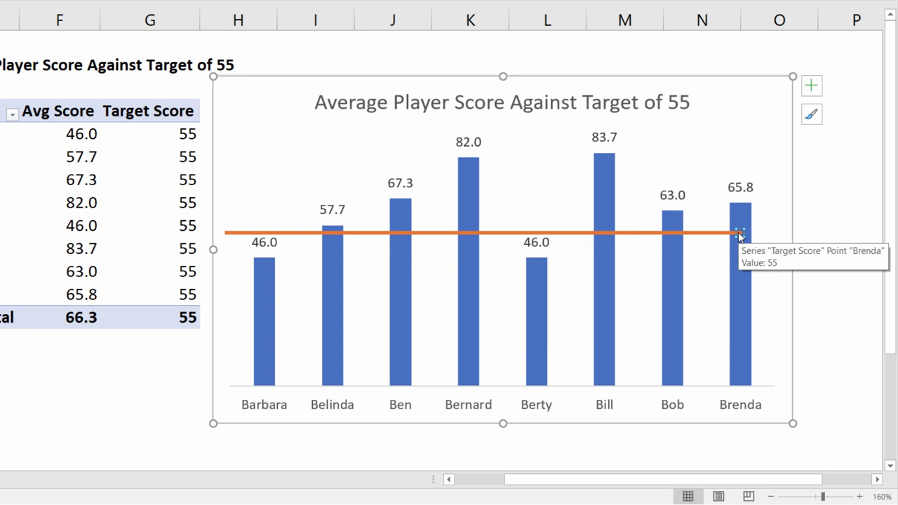
click(811, 85)
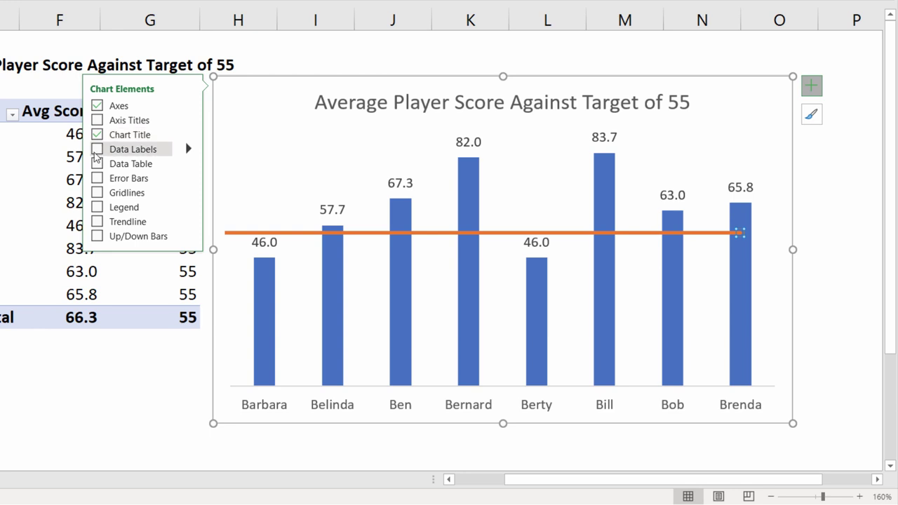
click(848, 316)
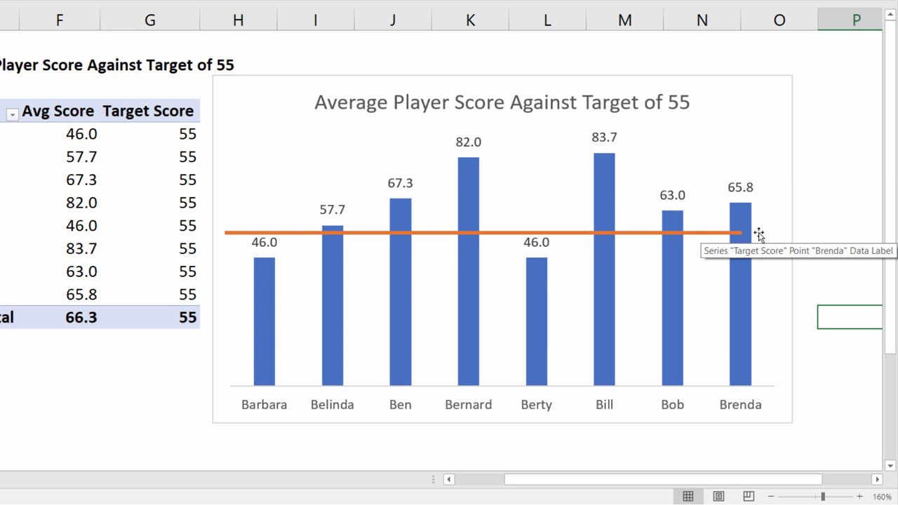
Move the Brenda target label to the chart's right edge, level with the line, so its leader line extends the target line
click(758, 234)
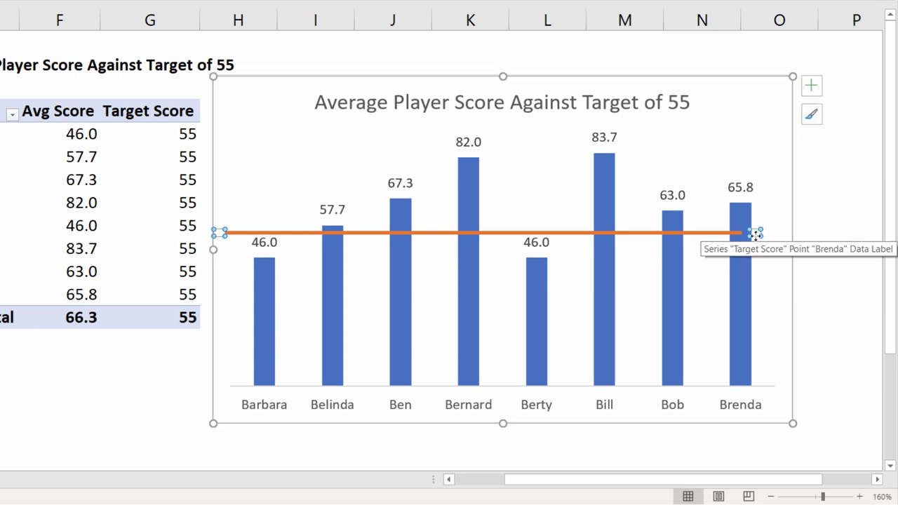
click(755, 235)
drag(755, 234, 784, 234)
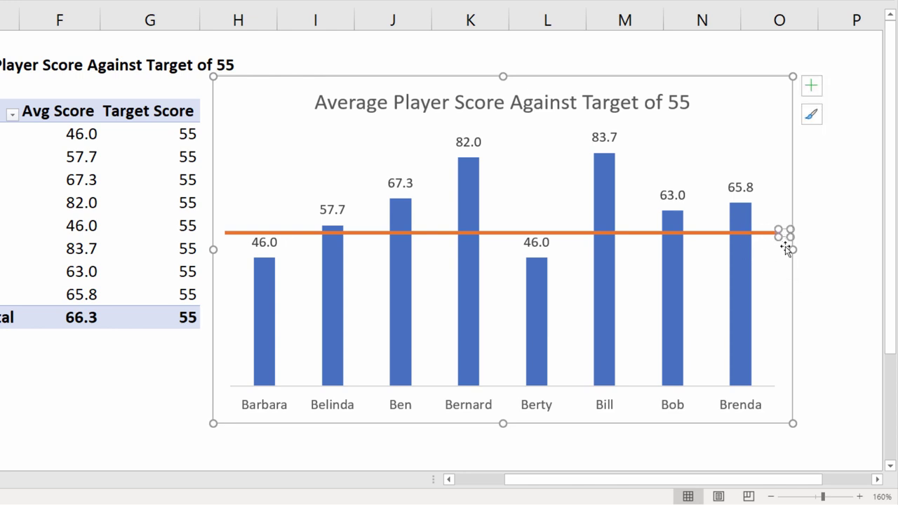
click(810, 288)
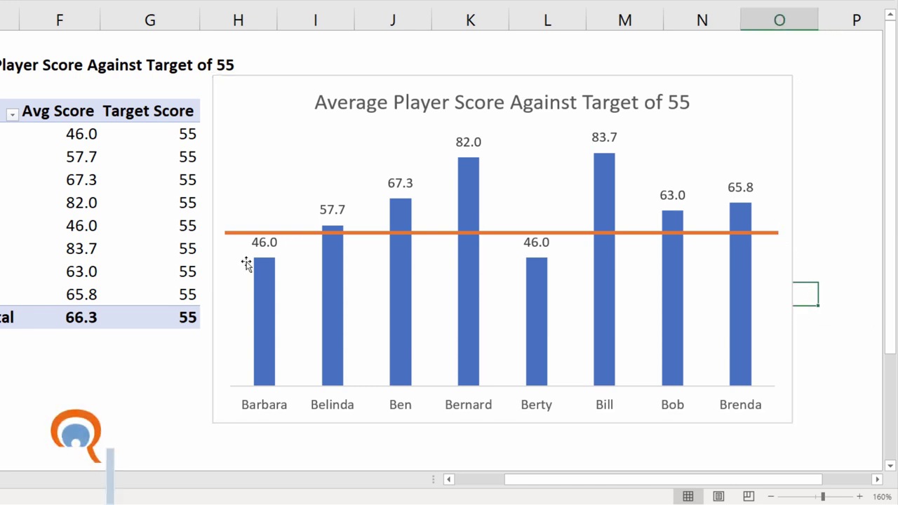